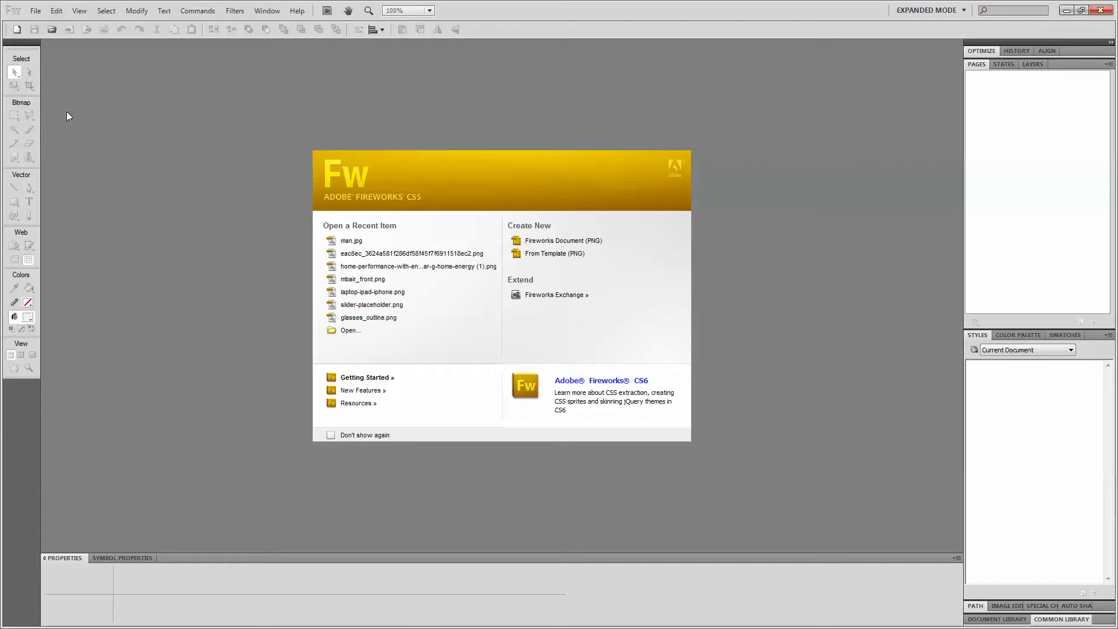
# - Open the photo man.jpg from the Desktop
pyautogui.click(37, 11)
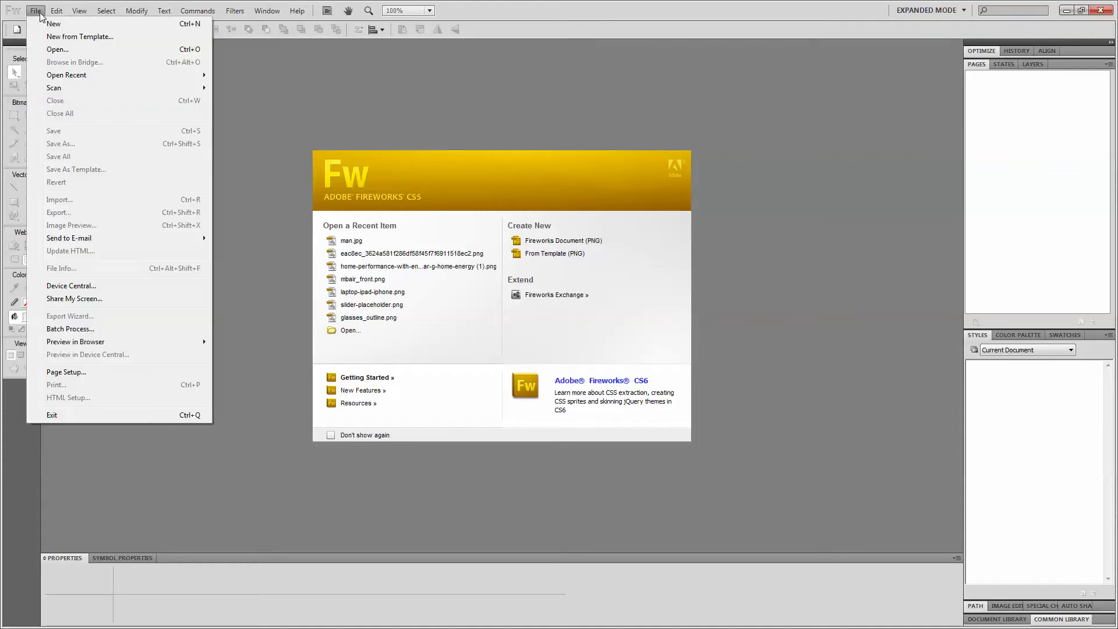
pyautogui.click(89, 51)
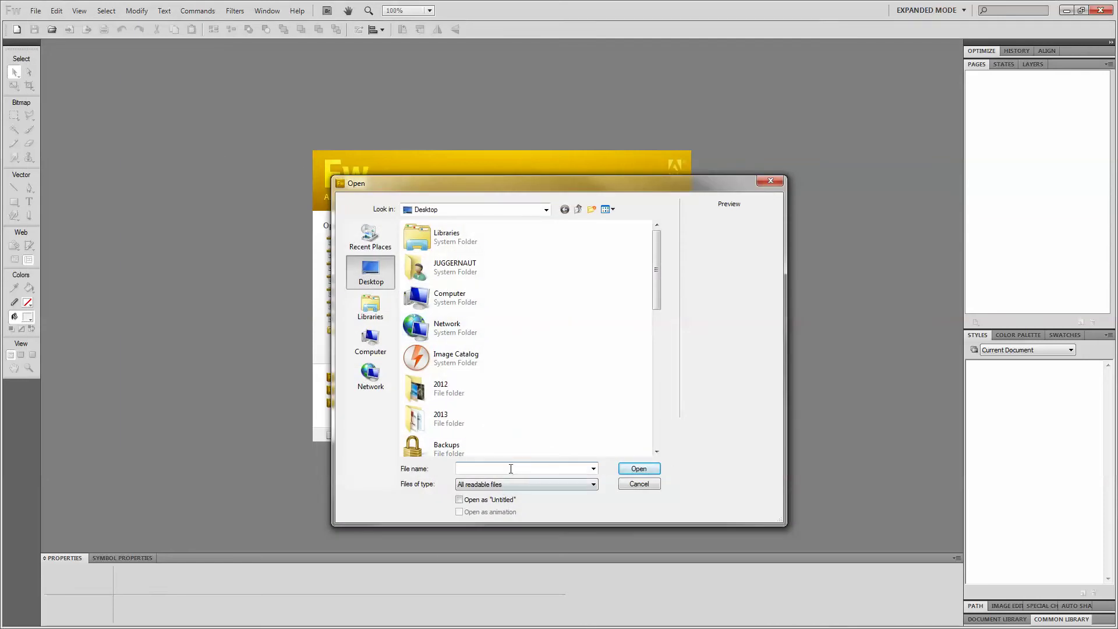
pyautogui.write('ma')
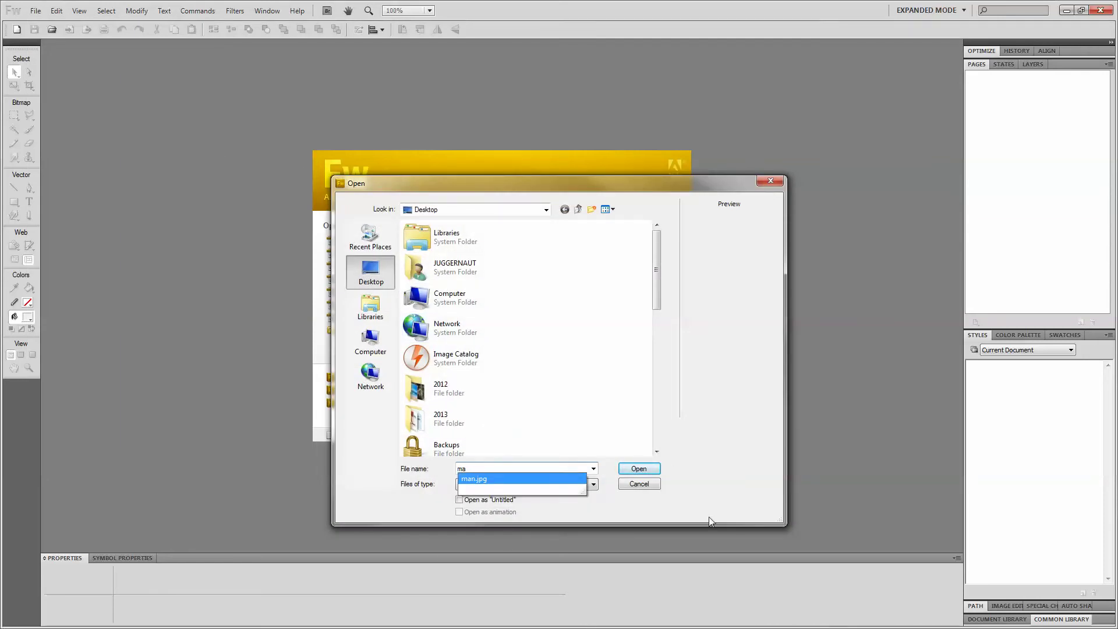
pyautogui.click(638, 468)
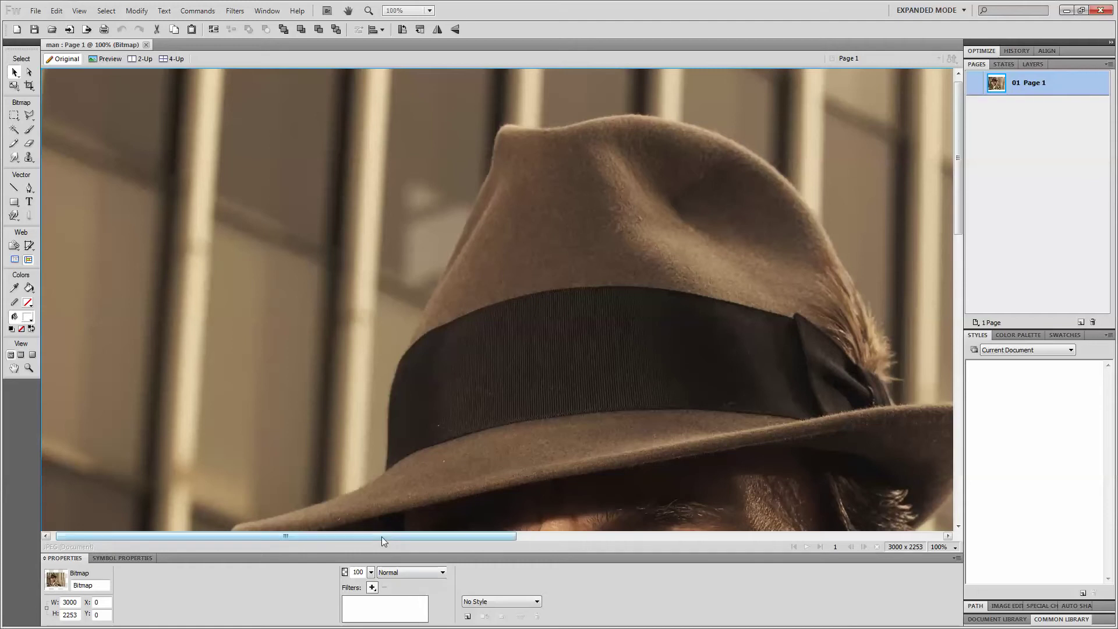
# - Look over the hat and face at 100% magnification and the whole photo at 6%
pyautogui.moveTo(382, 536); pyautogui.dragTo(557, 536)
pyautogui.moveTo(958, 210); pyautogui.dragTo(933, 216)
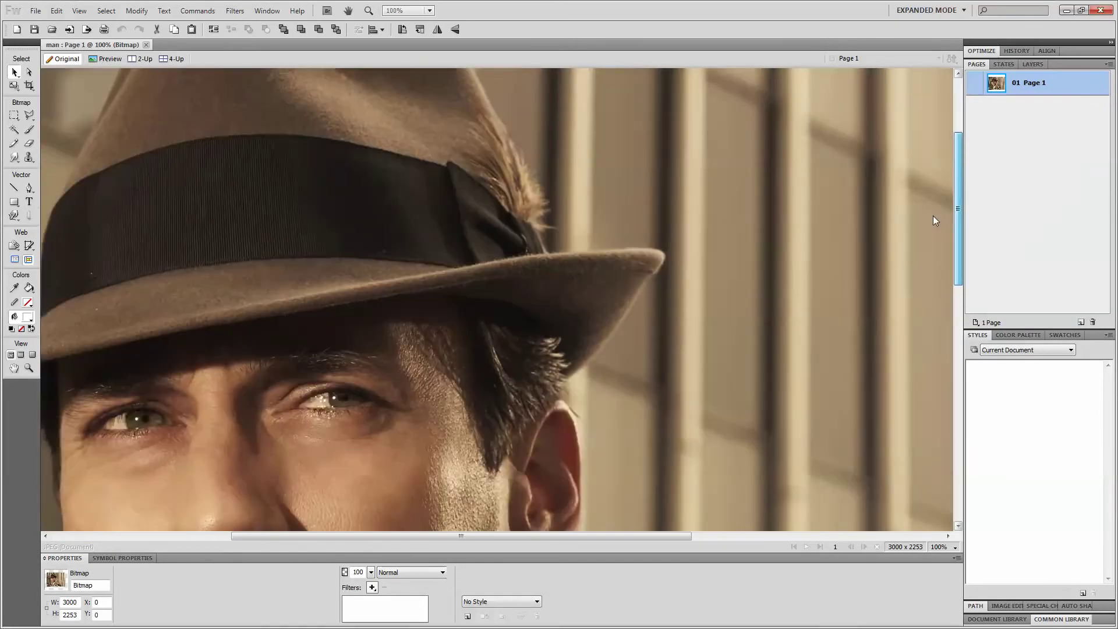
pyautogui.moveTo(612, 536); pyautogui.dragTo(403, 483)
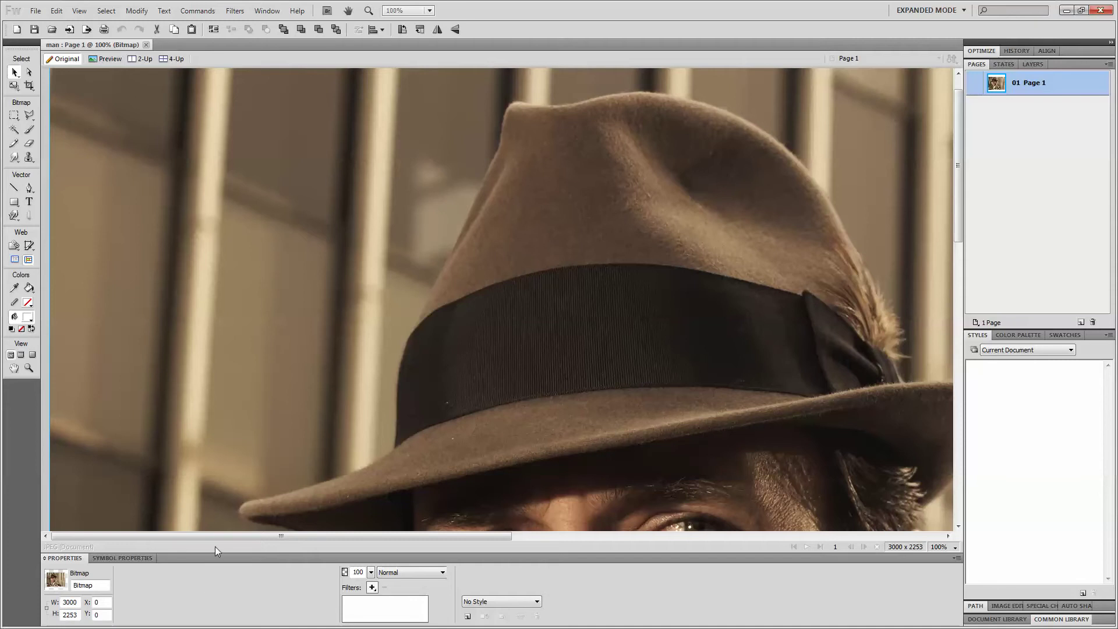
pyautogui.click(939, 547)
pyautogui.click(953, 366)
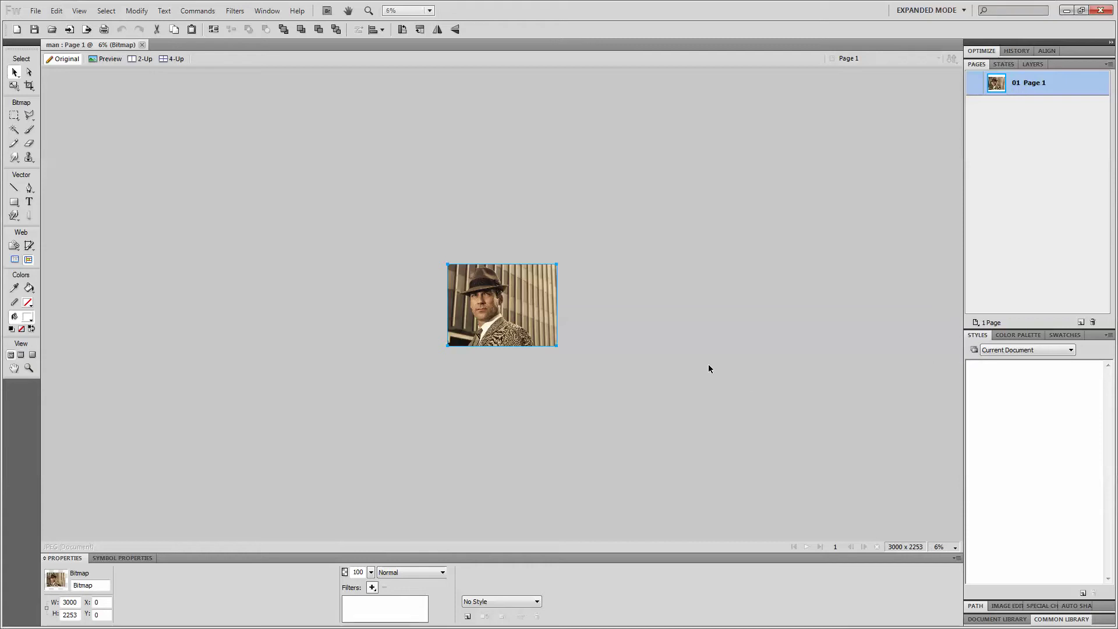
# - Inspect the outlines of the hat and face at 400% magnification, and return to the hat at 100%
pyautogui.click(949, 549)
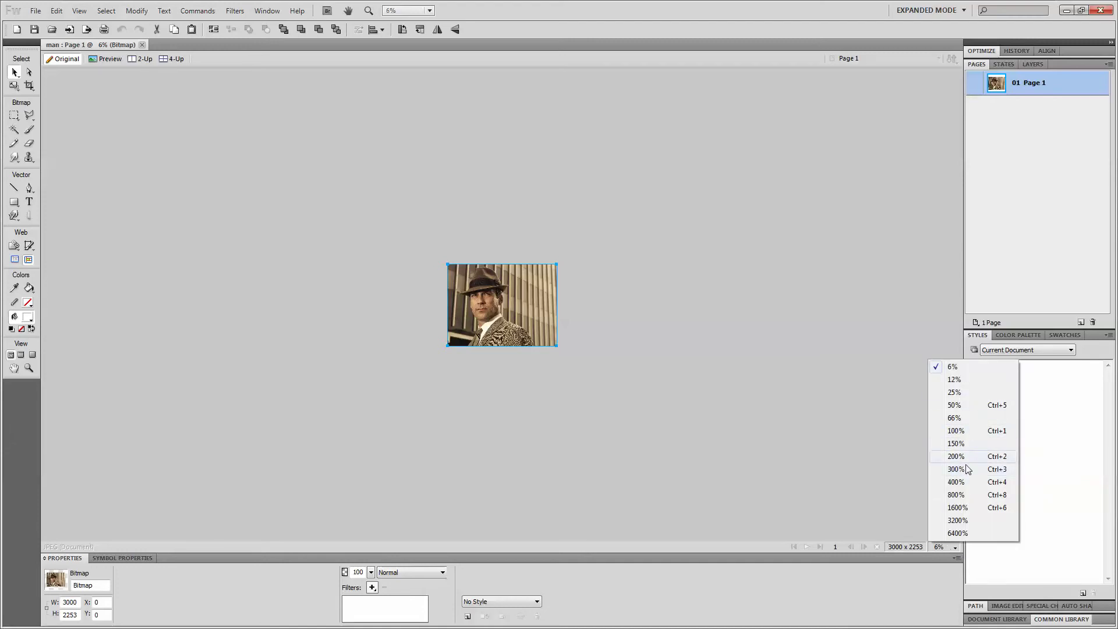
pyautogui.click(961, 482)
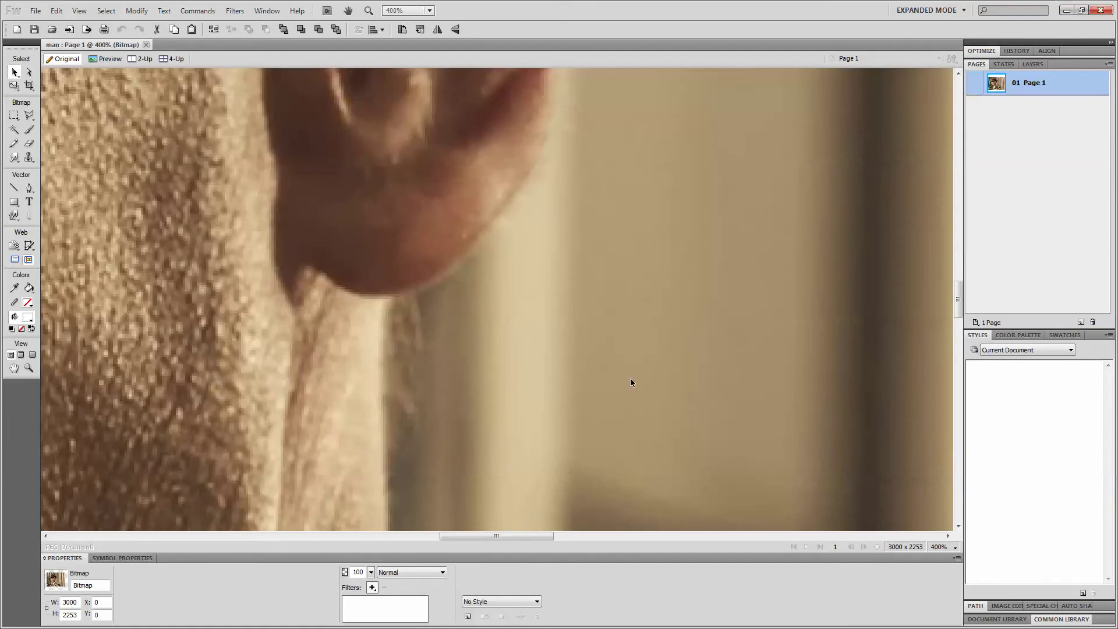
pyautogui.moveTo(498, 540); pyautogui.dragTo(428, 351)
pyautogui.scroll(5, 507, 460)
pyautogui.scroll(3, 476, 447)
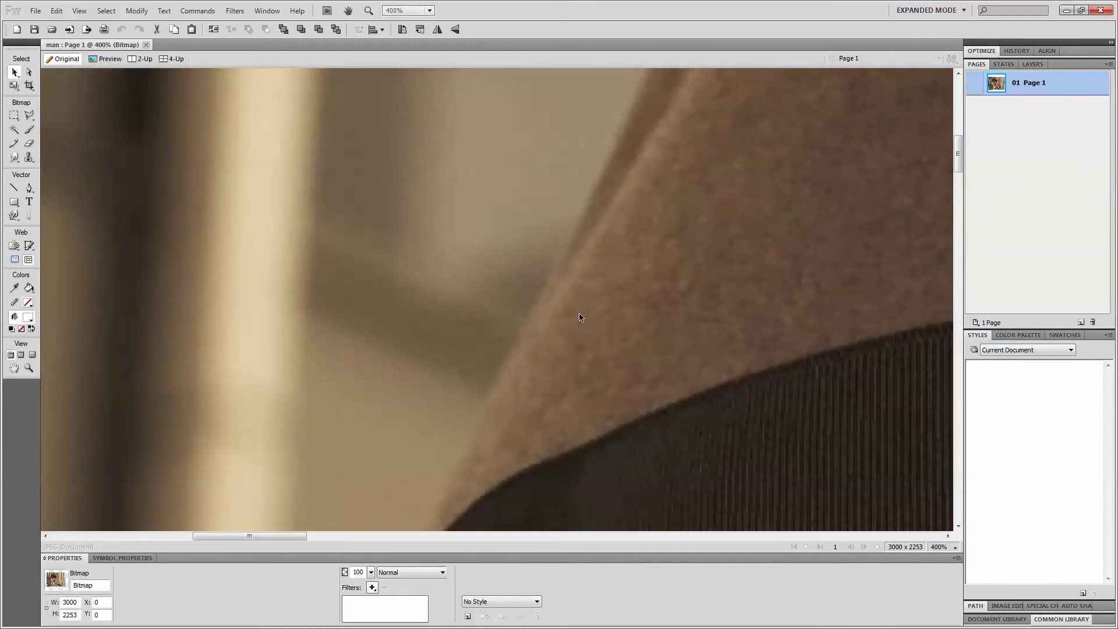
pyautogui.scroll(3, 582, 314)
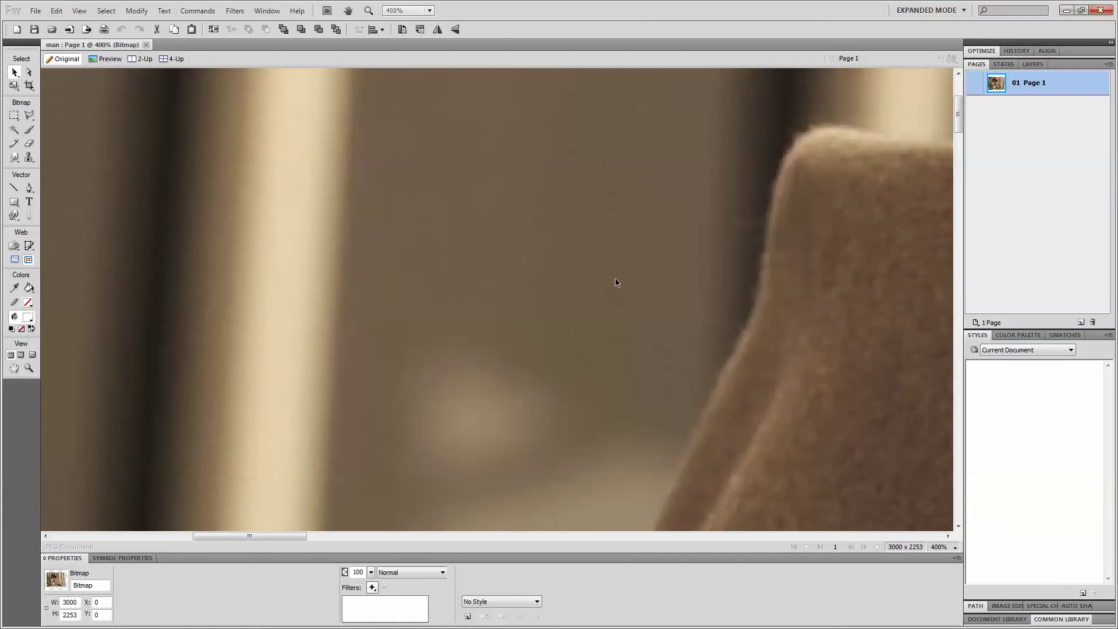
pyautogui.scroll(-3, 594, 274)
pyautogui.scroll(-3, 466, 312)
pyautogui.scroll(-3, 439, 370)
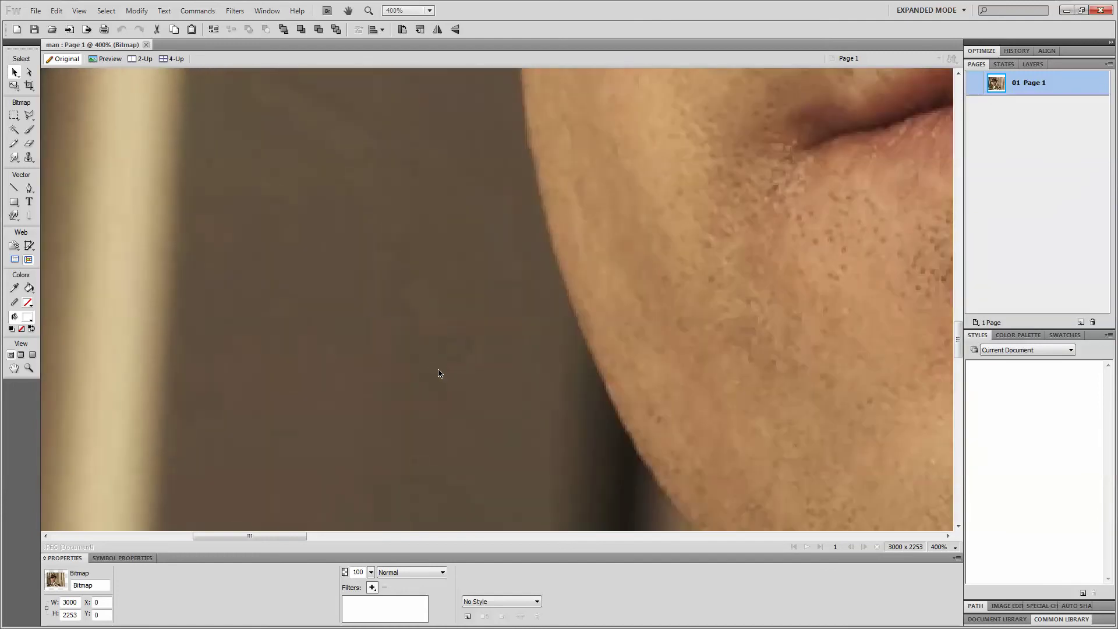
pyautogui.scroll(-3, 494, 387)
pyautogui.scroll(4, 495, 385)
pyautogui.scroll(6, 495, 386)
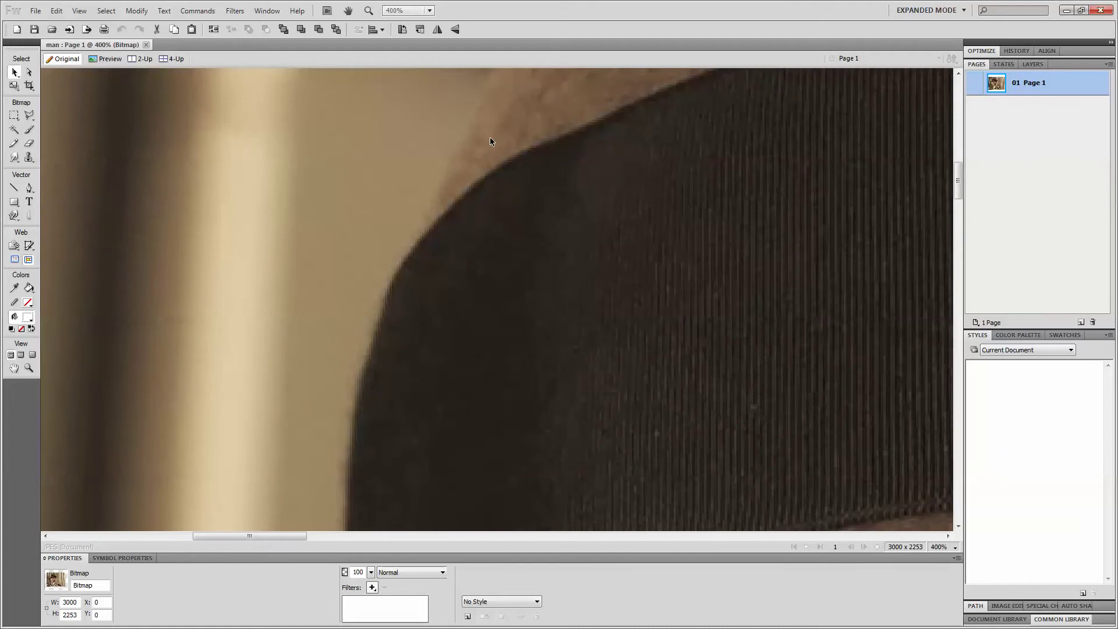
pyautogui.click(940, 547)
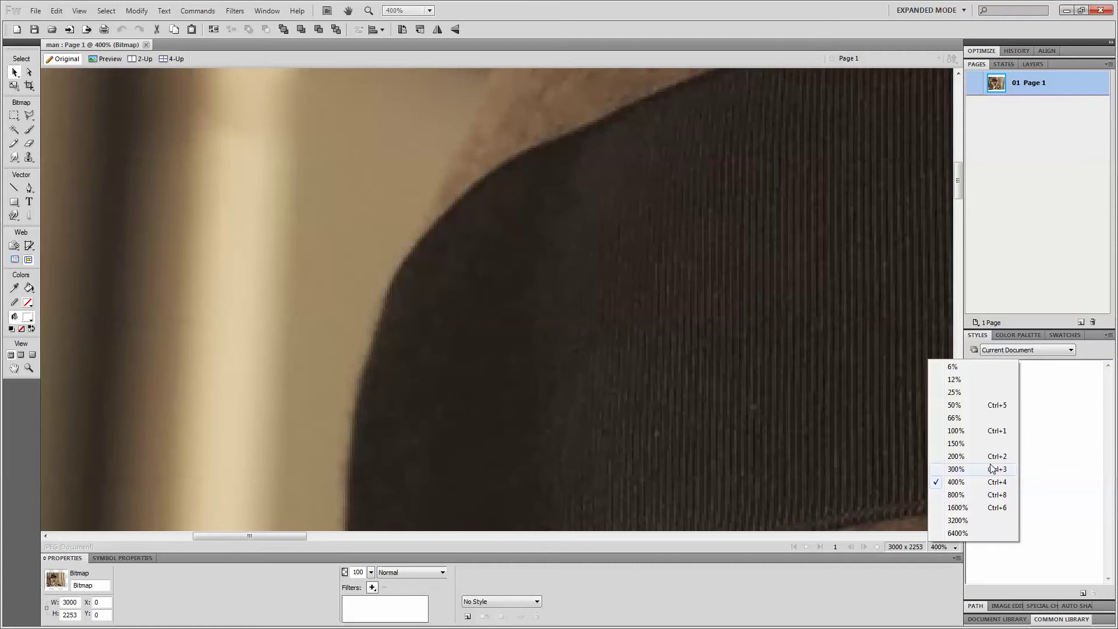
pyautogui.click(966, 431)
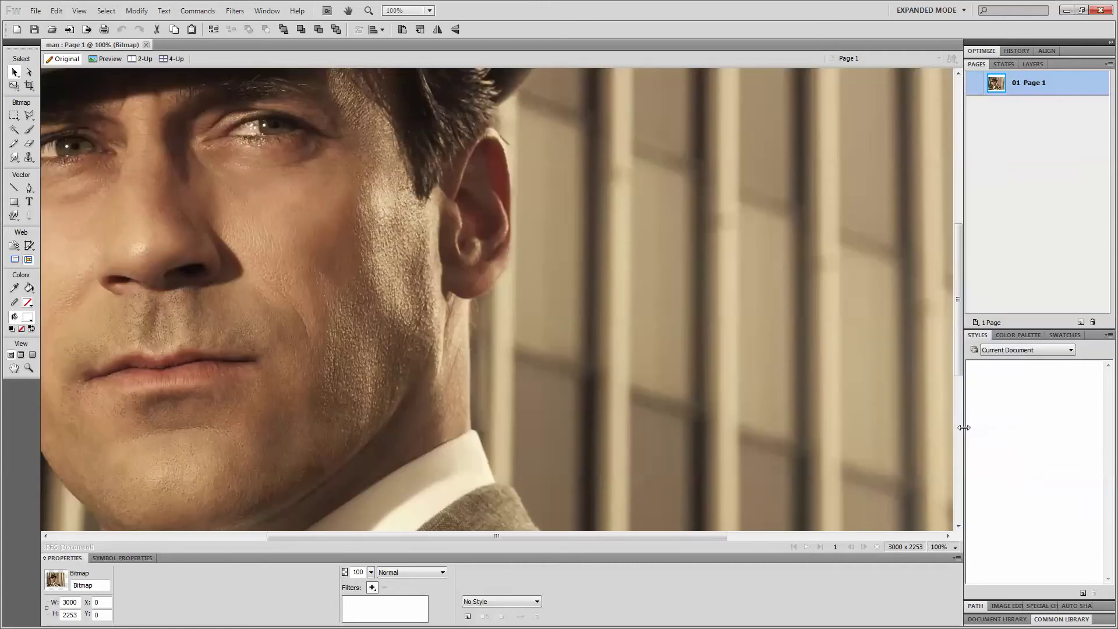
pyautogui.moveTo(460, 538); pyautogui.dragTo(241, 529)
pyautogui.scroll(5, 349, 405)
pyautogui.scroll(3, 349, 406)
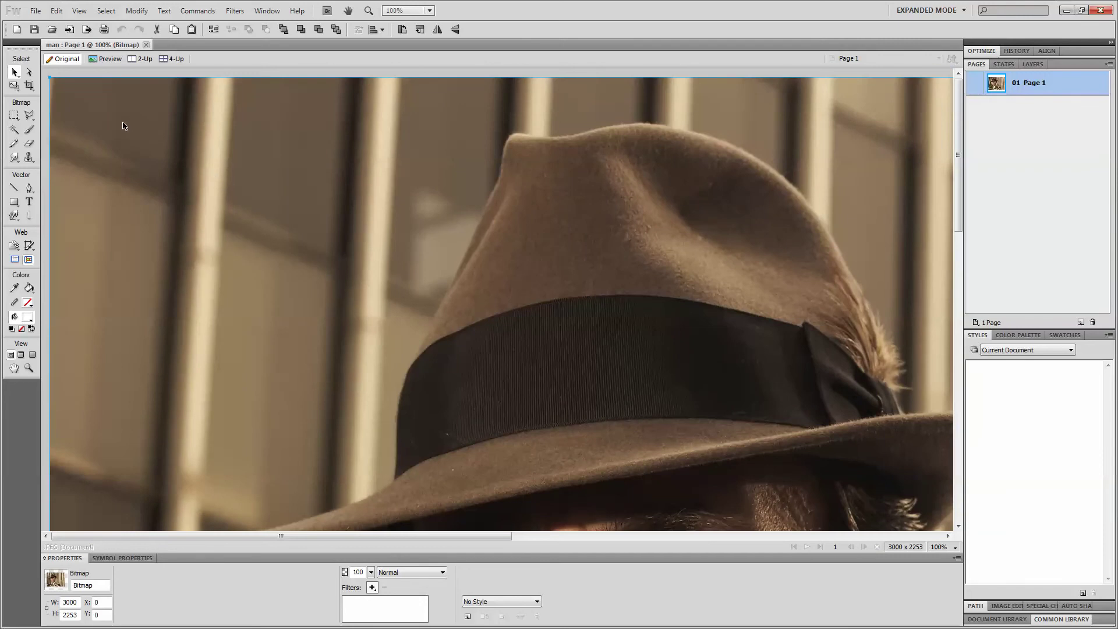
# - Activate the Polygon Lasso tool and set its edge to Feather with an amount of 1
pyautogui.click(30, 118)
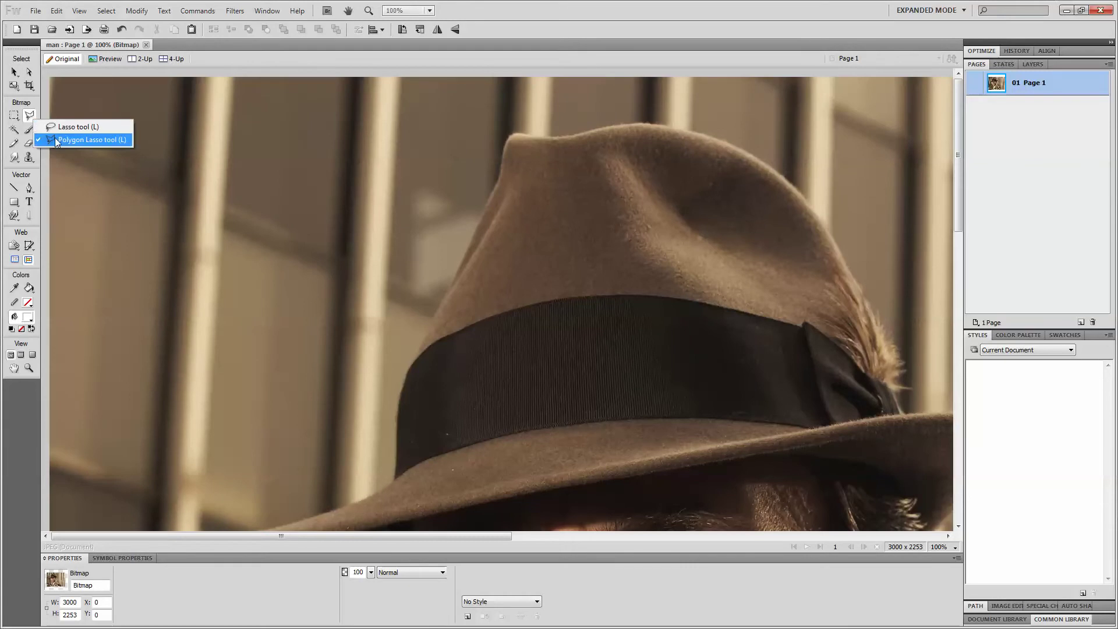
pyautogui.click(70, 126)
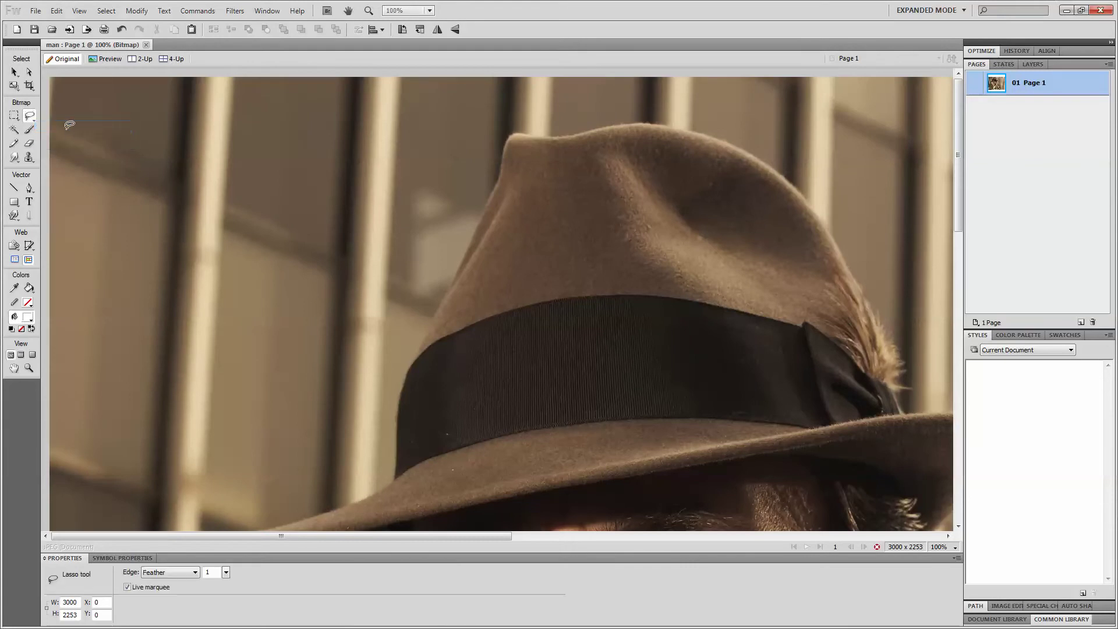
pyautogui.click(32, 121)
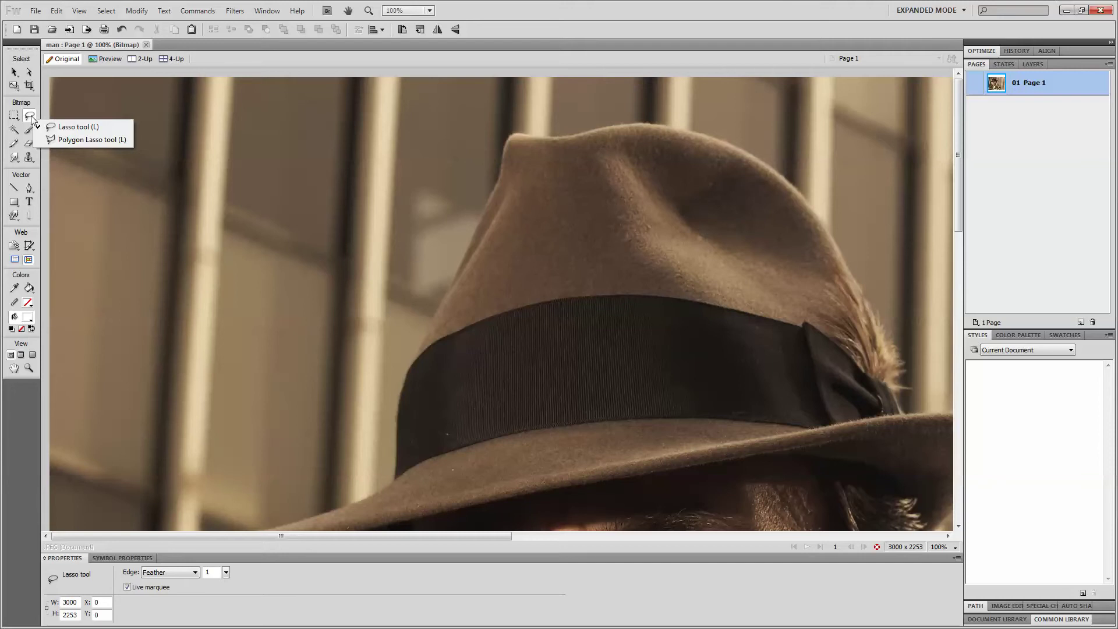
pyautogui.click(54, 141)
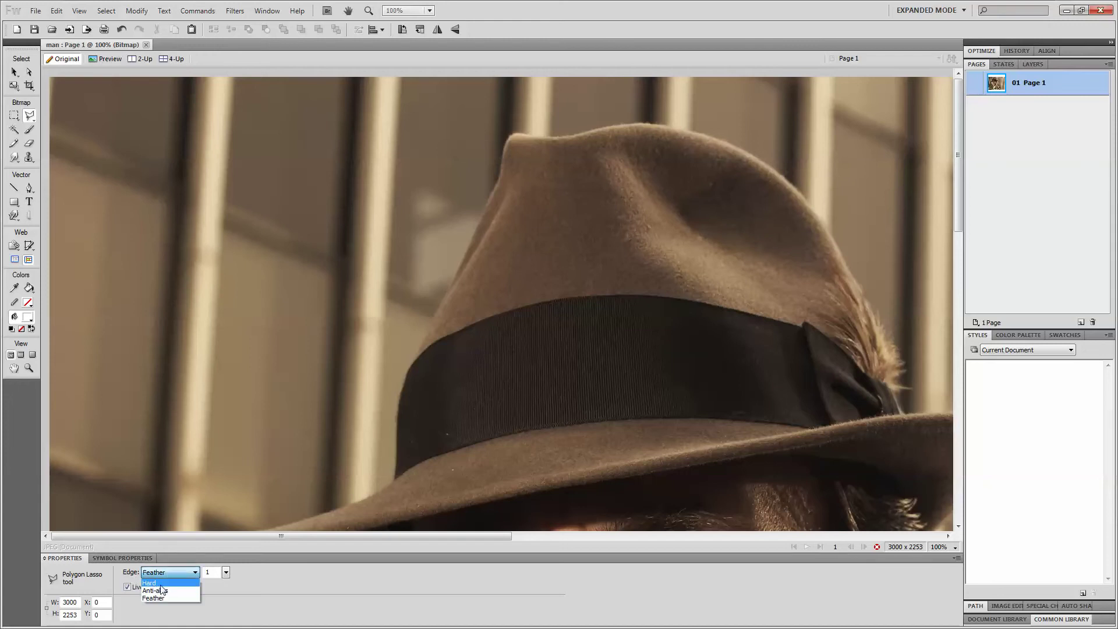
pyautogui.click(159, 580)
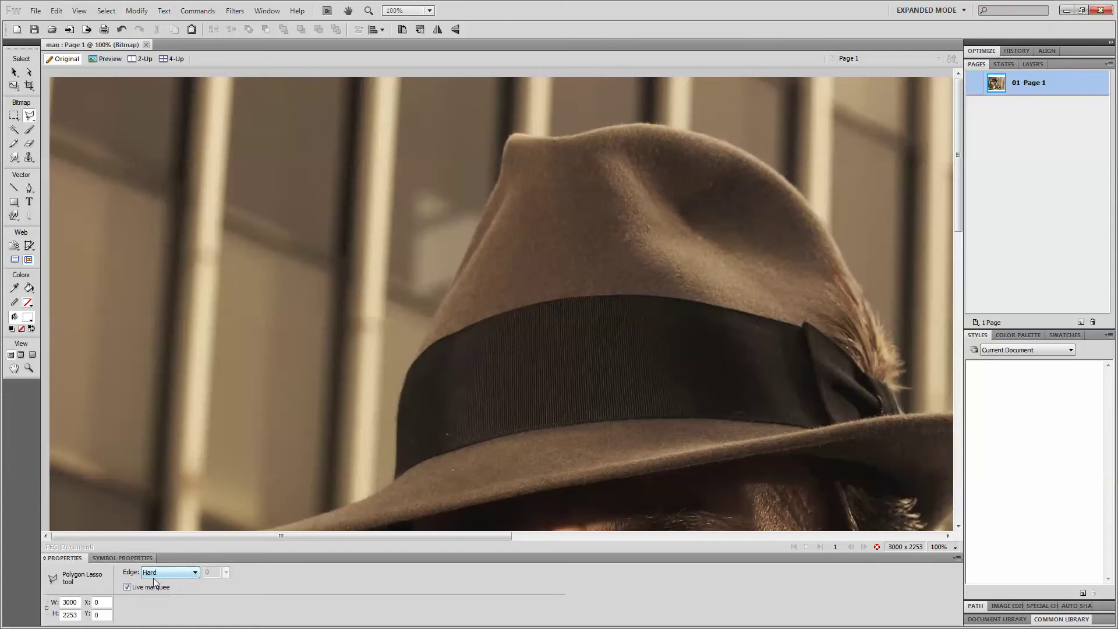
pyautogui.click(164, 574)
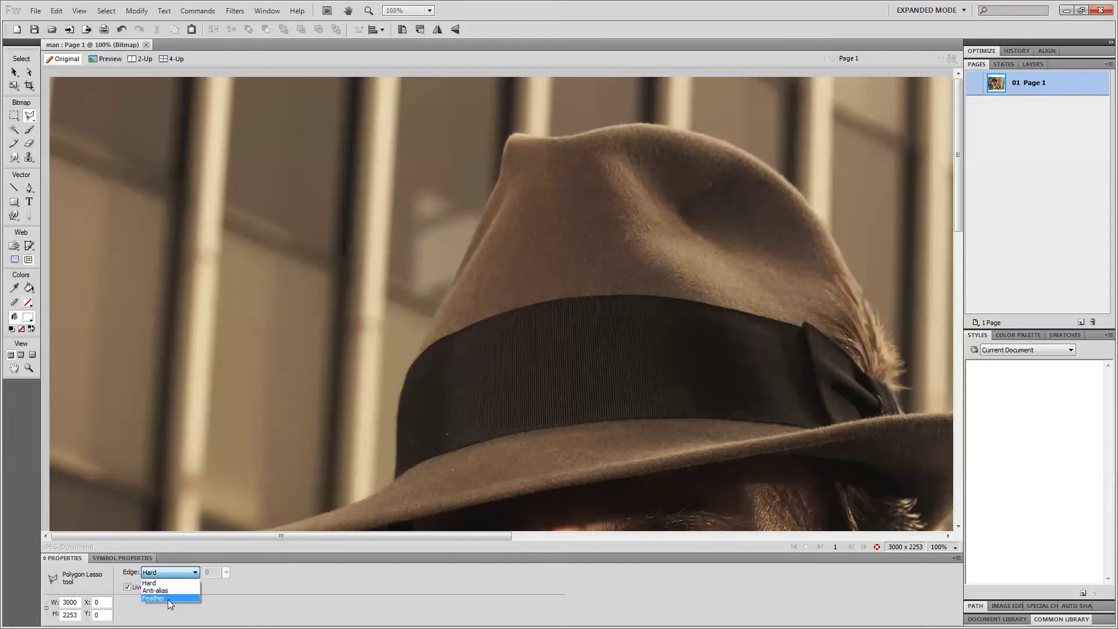
pyautogui.click(167, 599)
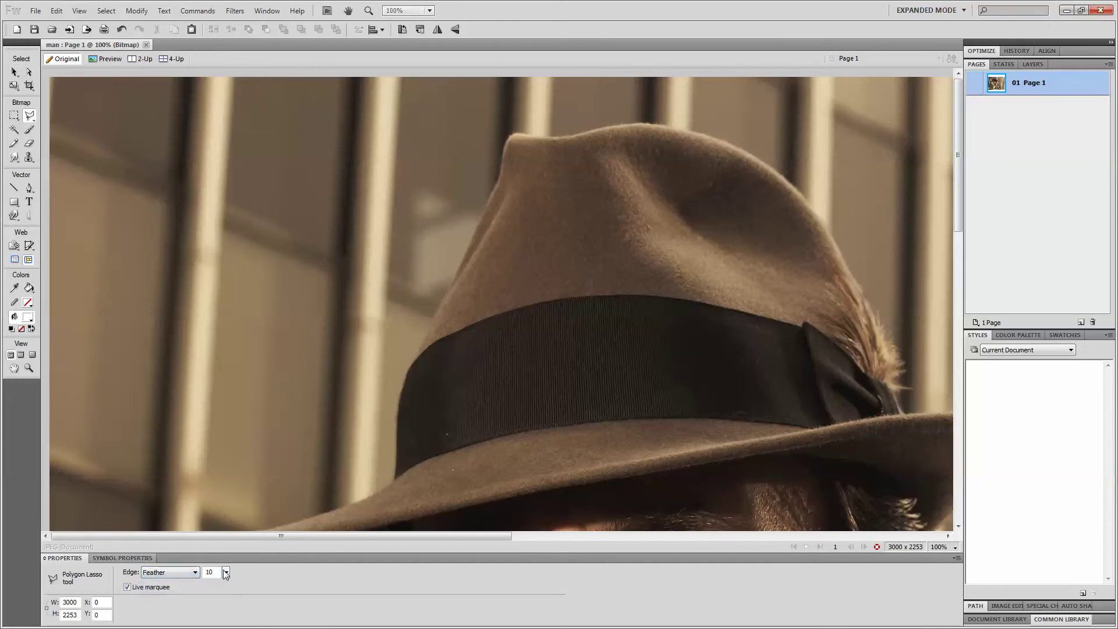
pyautogui.moveTo(225, 576); pyautogui.dragTo(228, 575)
# - Outline the background beside the hat from the crown's tip down to the brim's tip and around the photo's upper-left corner, and delete it
pyautogui.click(511, 131)
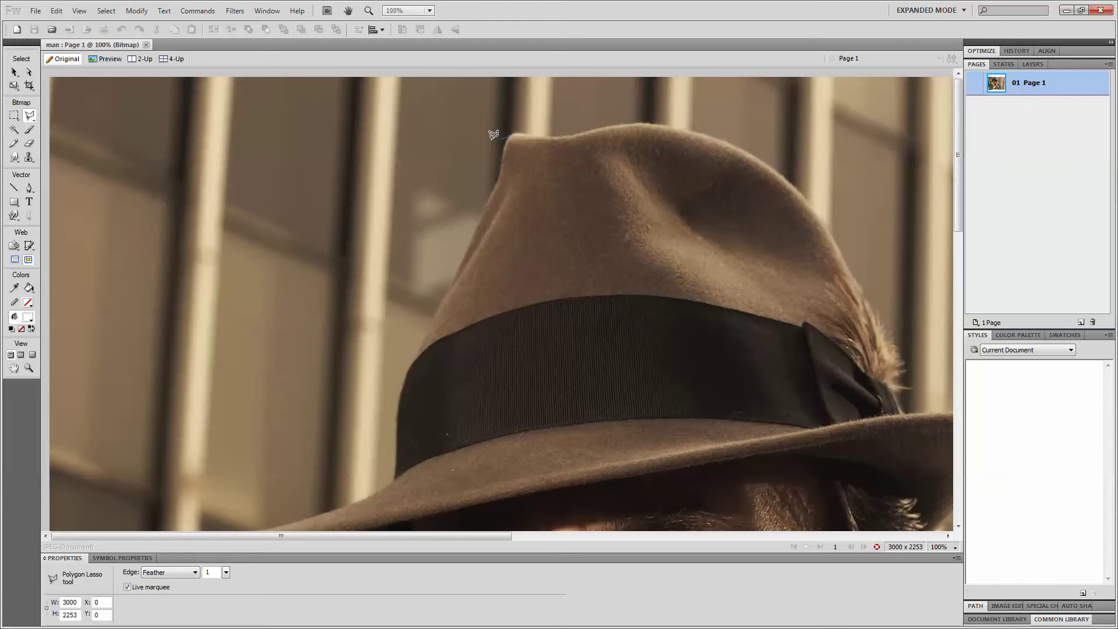
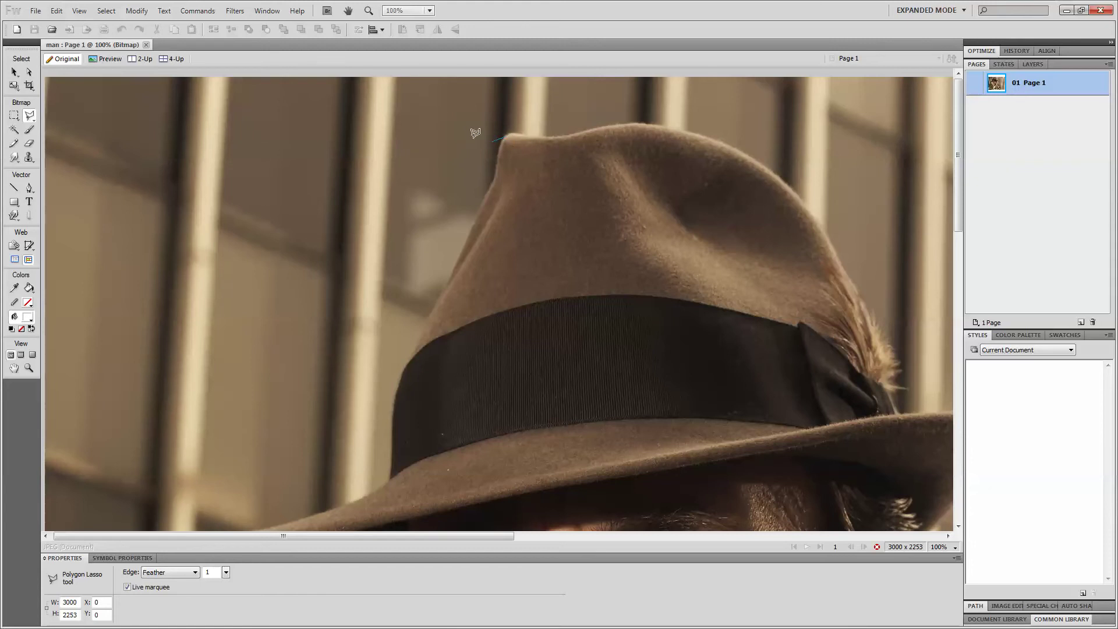
pyautogui.click(503, 139)
pyautogui.scroll(-3, 349, 405)
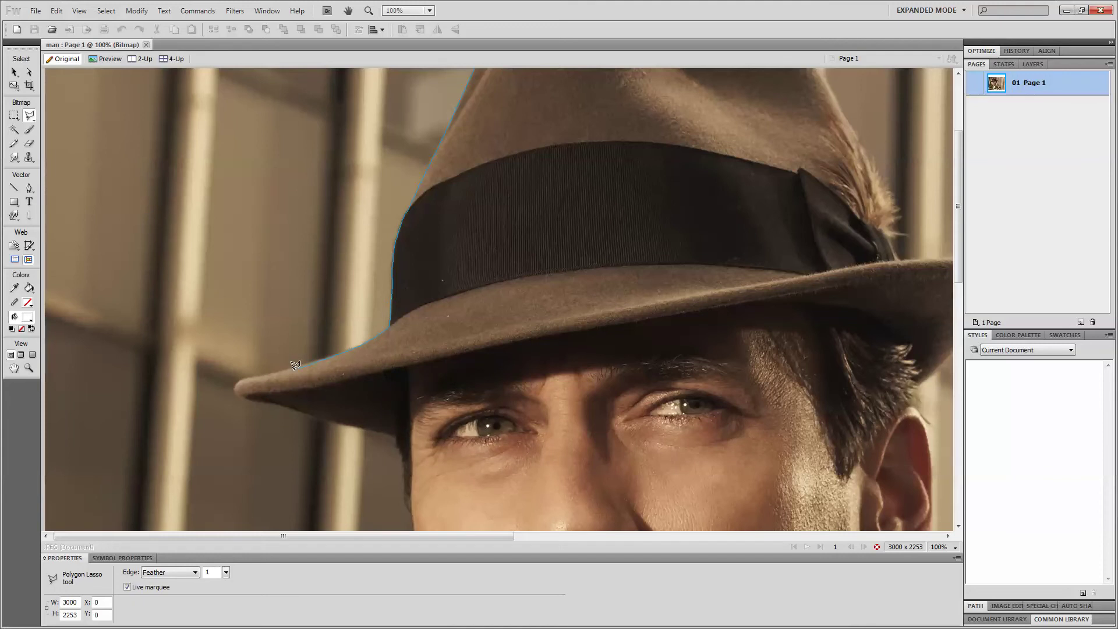
pyautogui.click(239, 385)
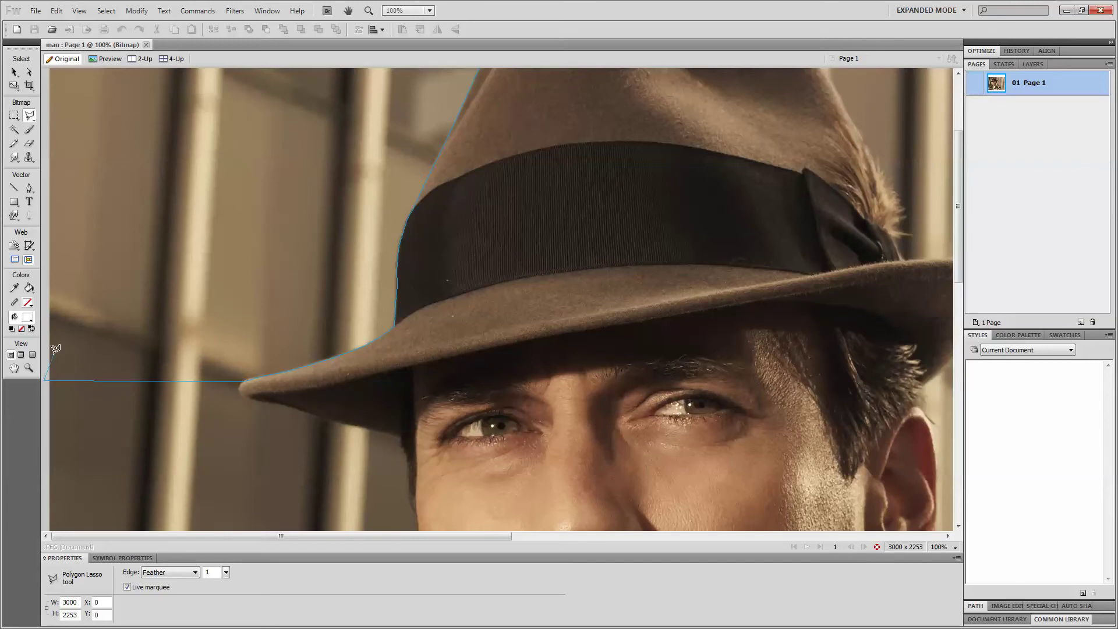
pyautogui.scroll(3, 55, 348)
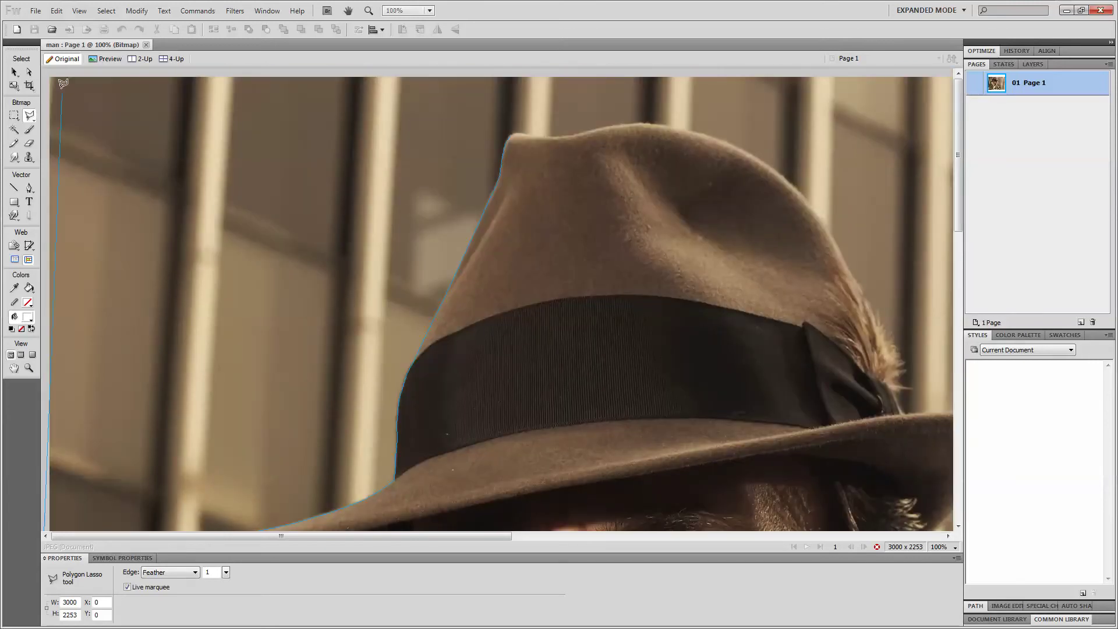
pyautogui.click(46, 69)
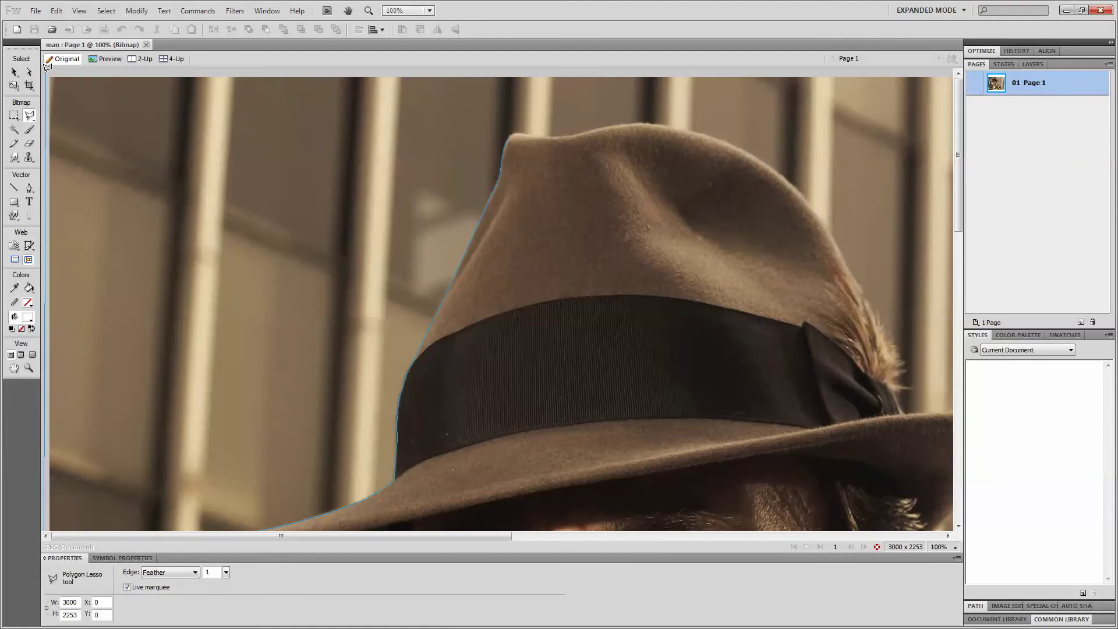
pyautogui.click(548, 69)
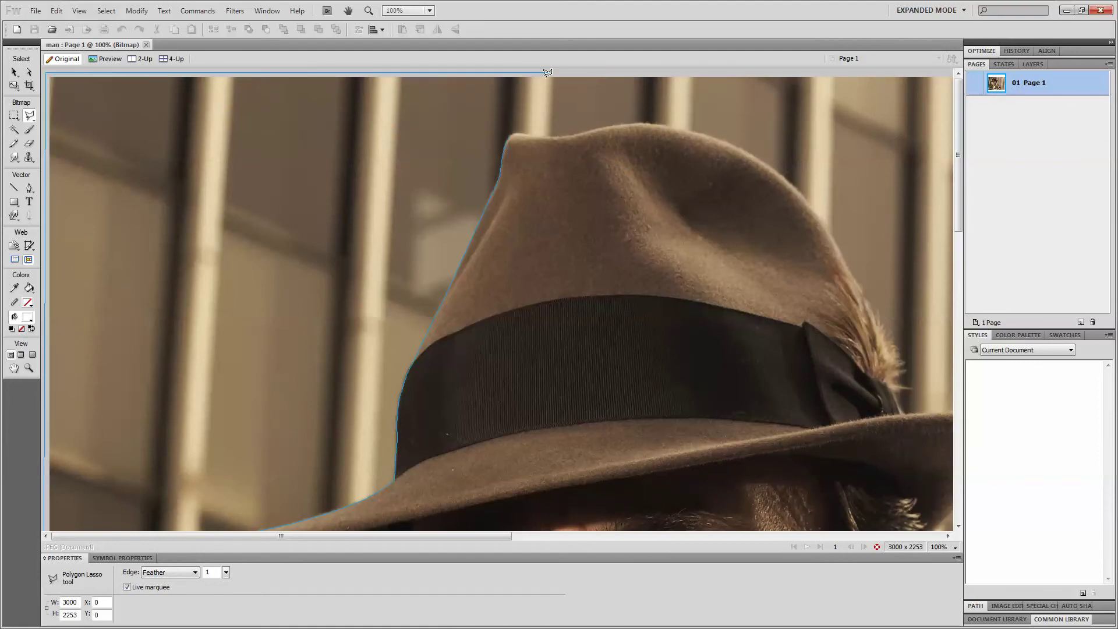
pyautogui.doubleClick(513, 130)
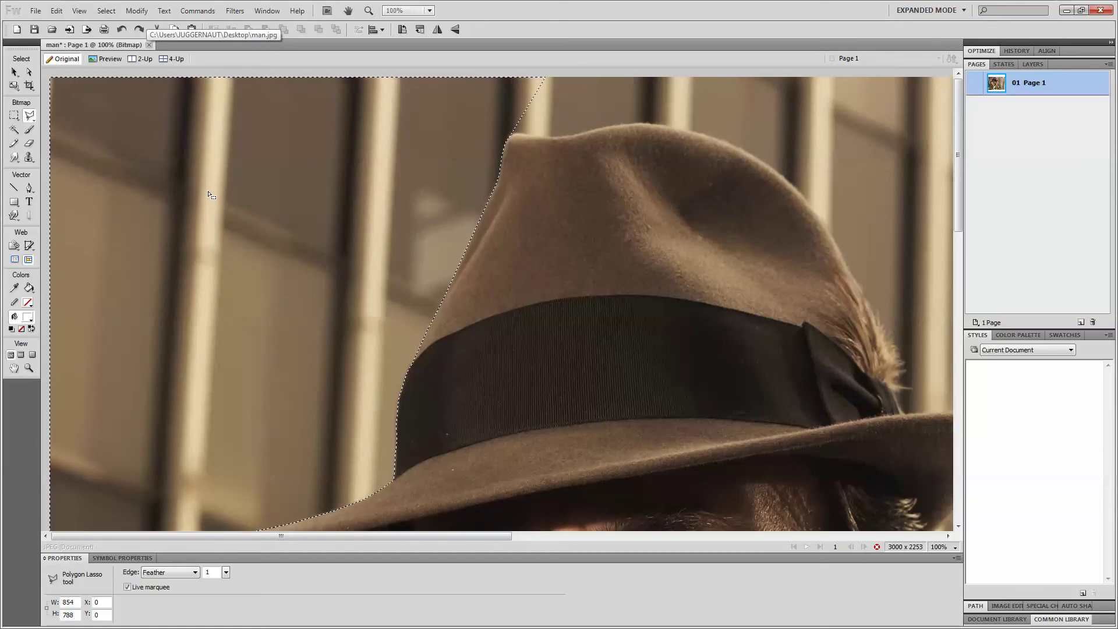
pyautogui.press('Delete')
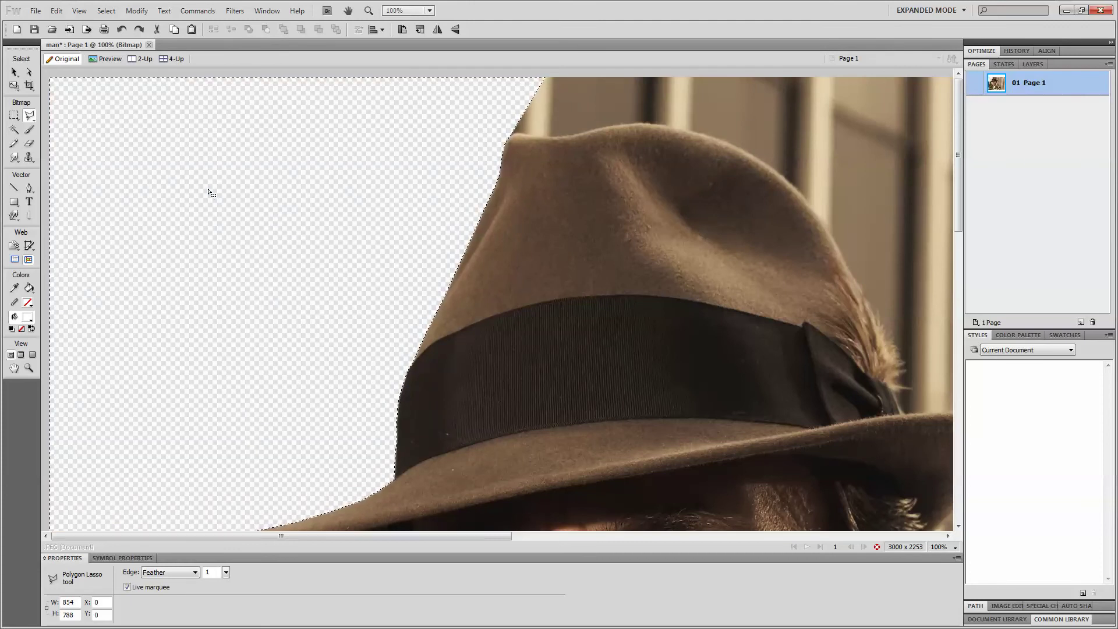
# - Drop the lasso selection by selecting the bitmap with the Pointer tool, and check the cut edge along the crown and brim
pyautogui.click(14, 72)
pyautogui.click(553, 153)
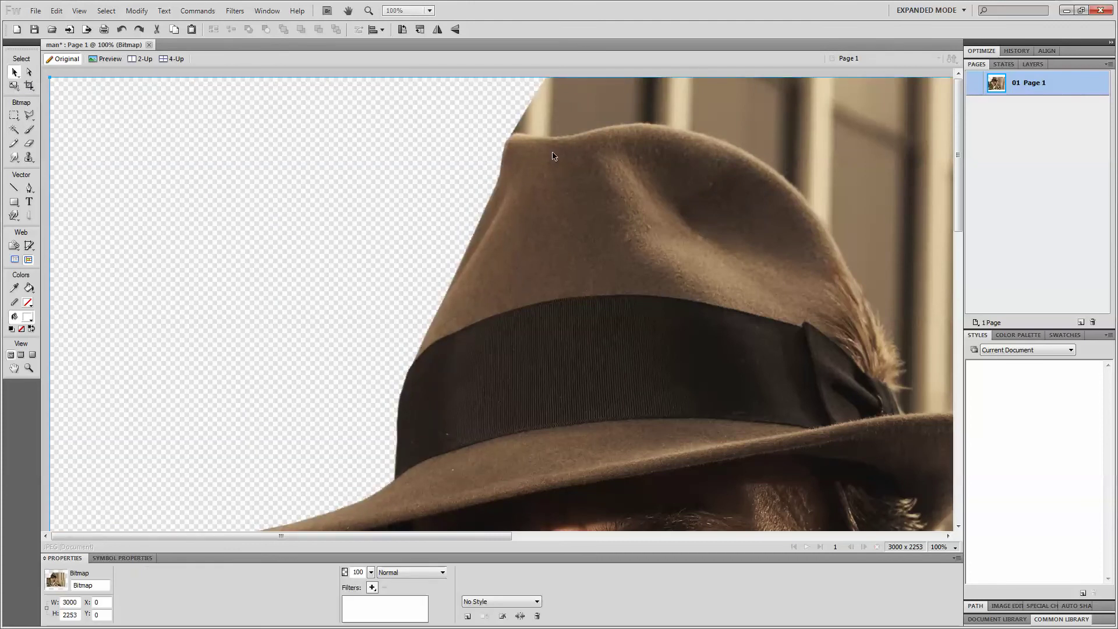
pyautogui.scroll(-3, 501, 195)
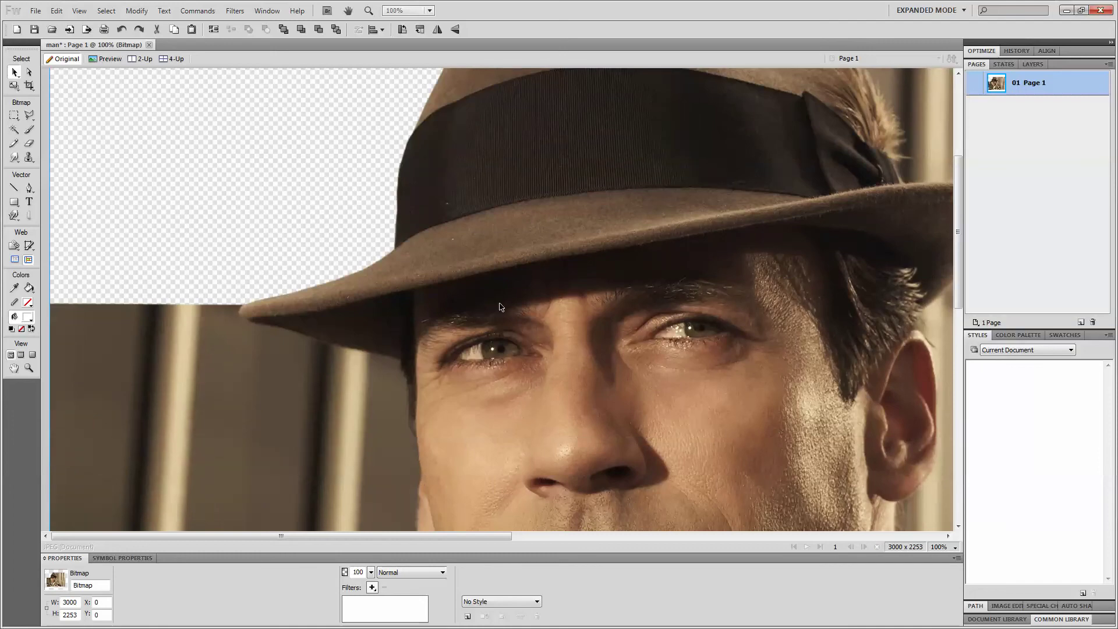
pyautogui.scroll(3, 502, 307)
pyautogui.scroll(-5, 644, 336)
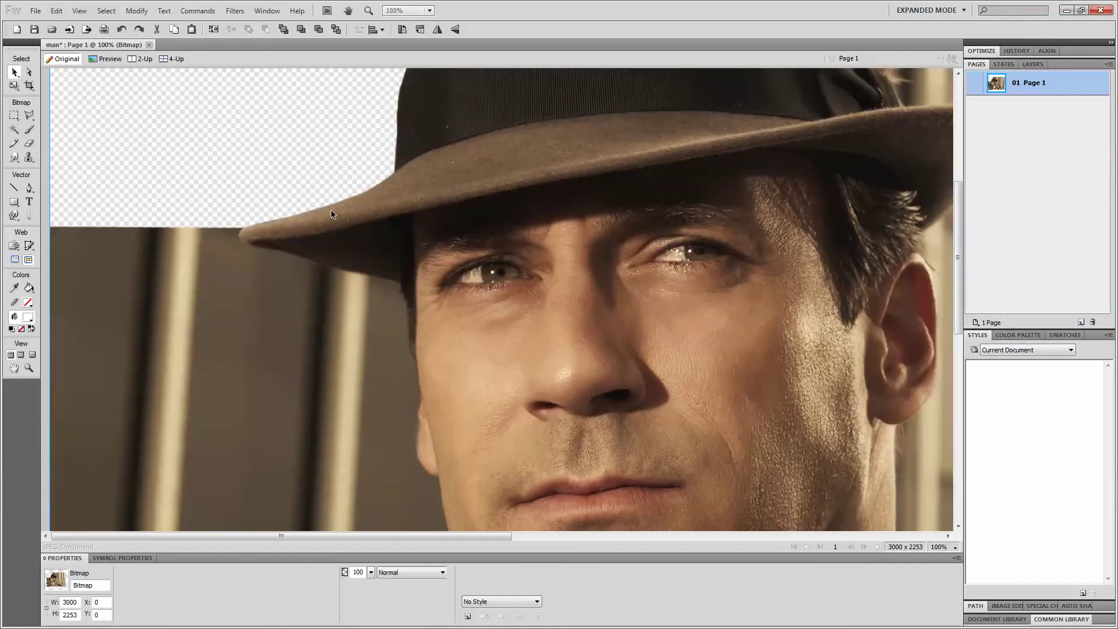
# - With the Polygon Lasso tool, trace from the hat brim's front tip along its underside, the face, chin and neck to the shirt collar
pyautogui.press('m')
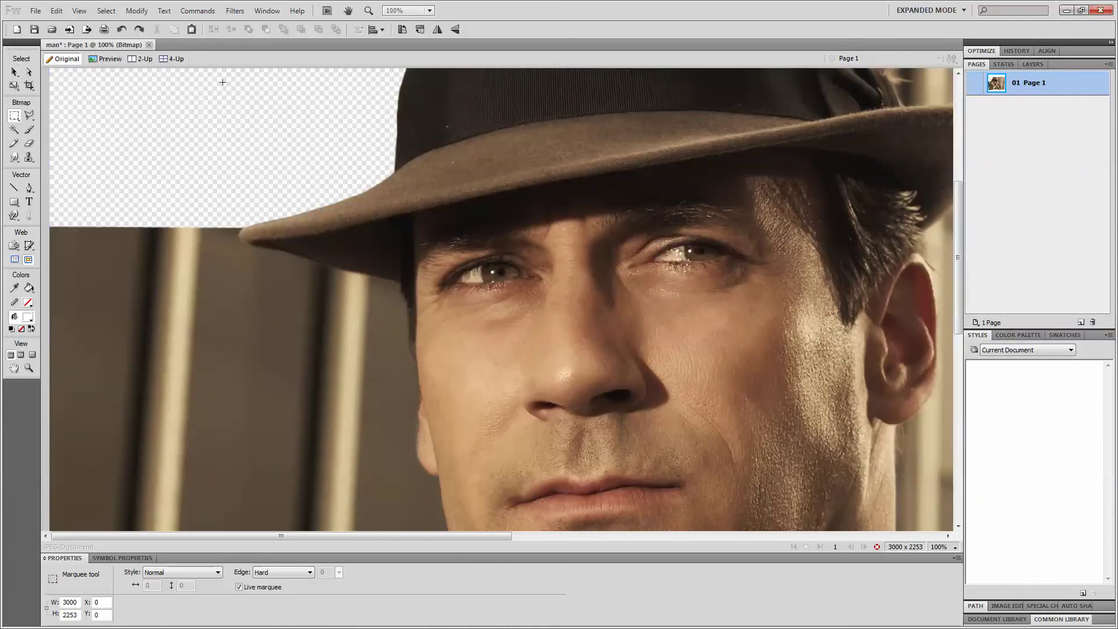
pyautogui.click(30, 116)
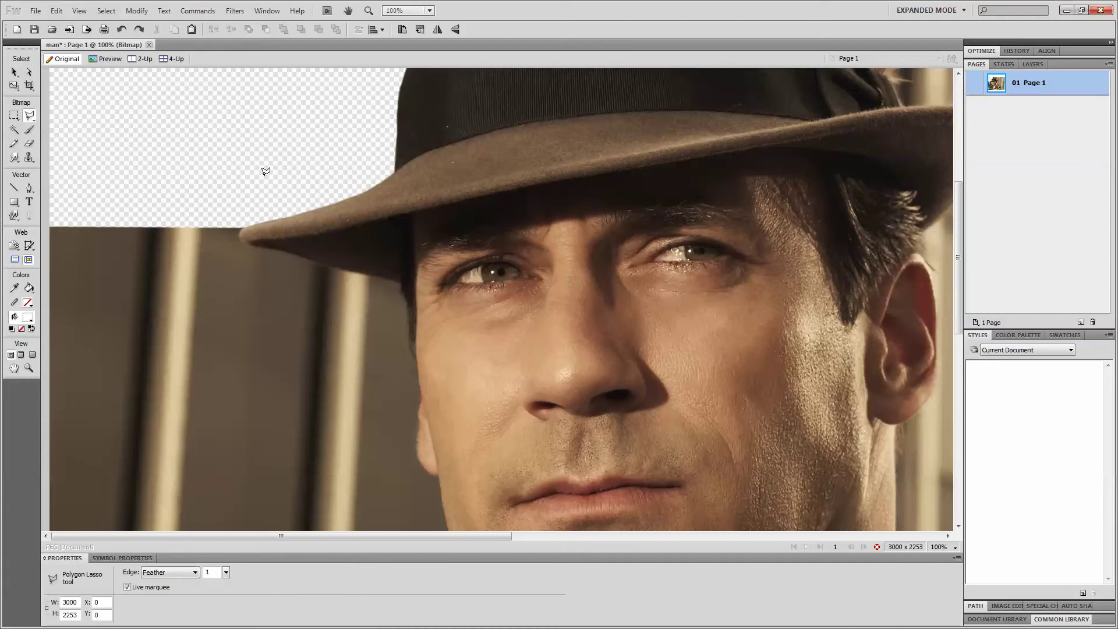
pyautogui.click(244, 224)
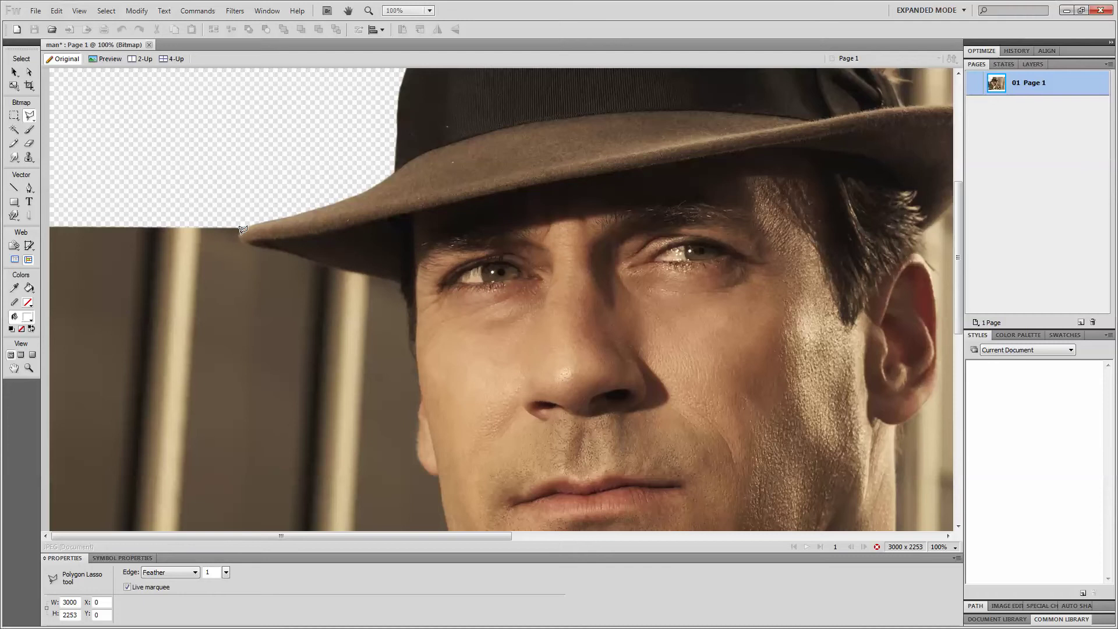
pyautogui.moveTo(241, 232)
pyautogui.mouseDown()
pyautogui.moveTo(400, 283)
pyautogui.moveTo(422, 382)
pyautogui.moveTo(420, 452)
pyautogui.moveTo(441, 472)
pyautogui.mouseUp()
pyautogui.scroll(-3, 439, 471)
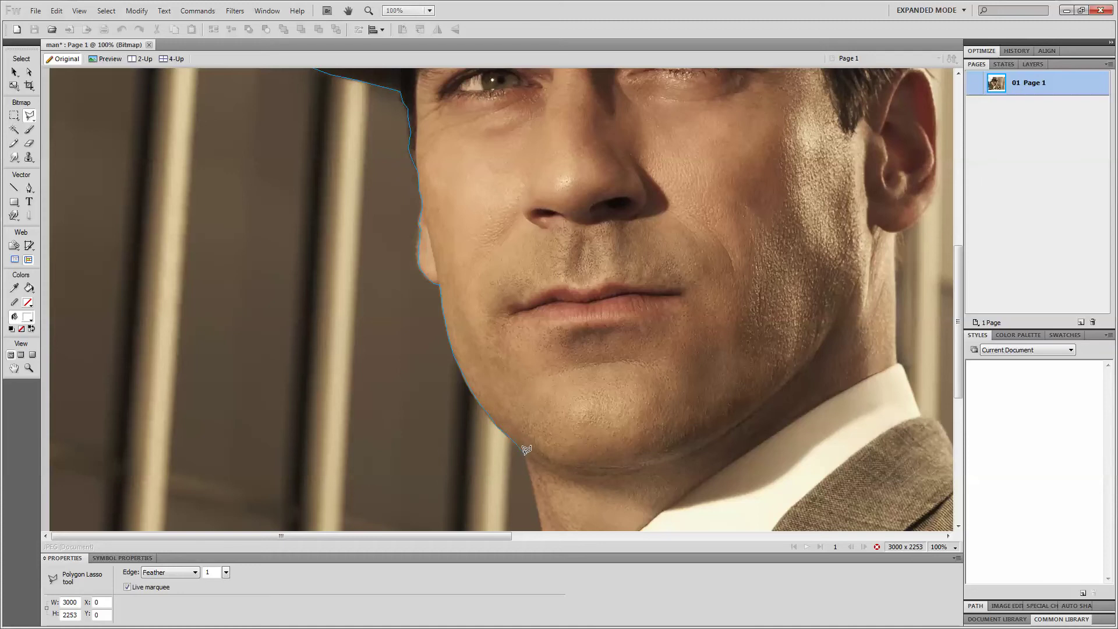
pyautogui.scroll(-3, 527, 447)
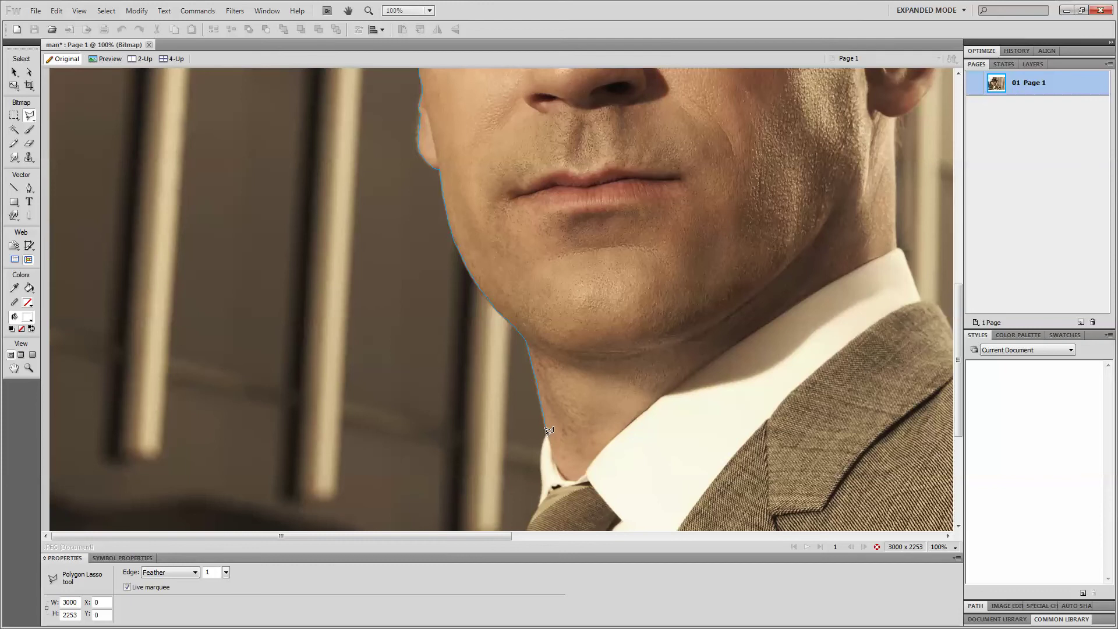
pyautogui.scroll(-3, 549, 431)
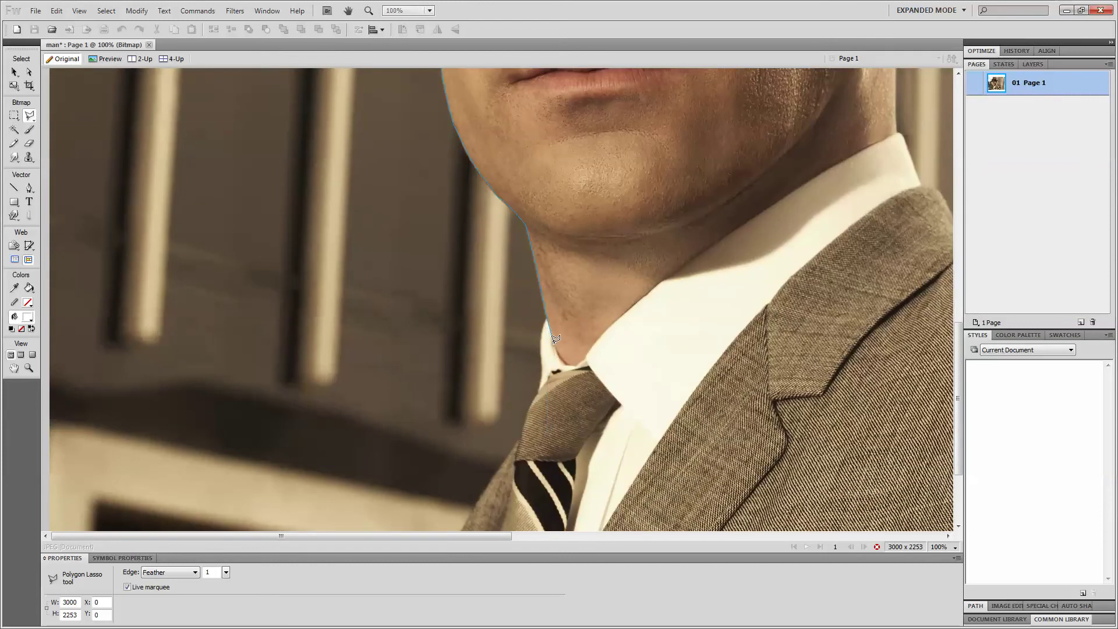
pyautogui.click(545, 316)
pyautogui.moveTo(958, 349); pyautogui.dragTo(961, 366)
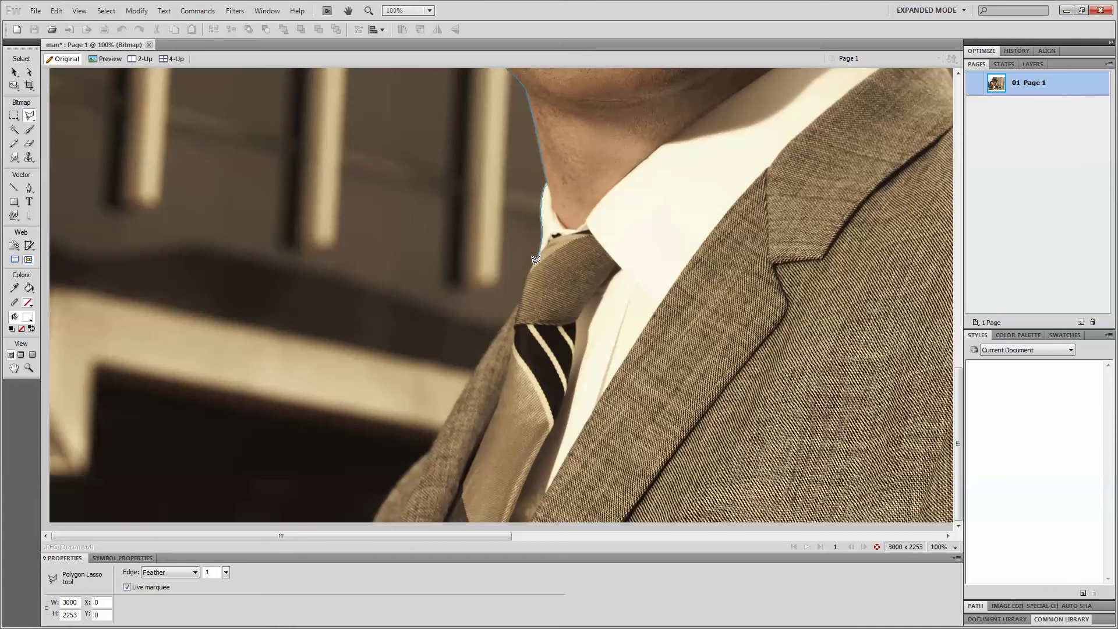
# - Continue the lasso outline down the tie and jacket, around the photo's lower-left corner and back to the brim's tip, and delete the enclosed background
pyautogui.click(520, 297)
pyautogui.click(372, 523)
pyautogui.click(47, 520)
pyautogui.scroll(10, 49, 501)
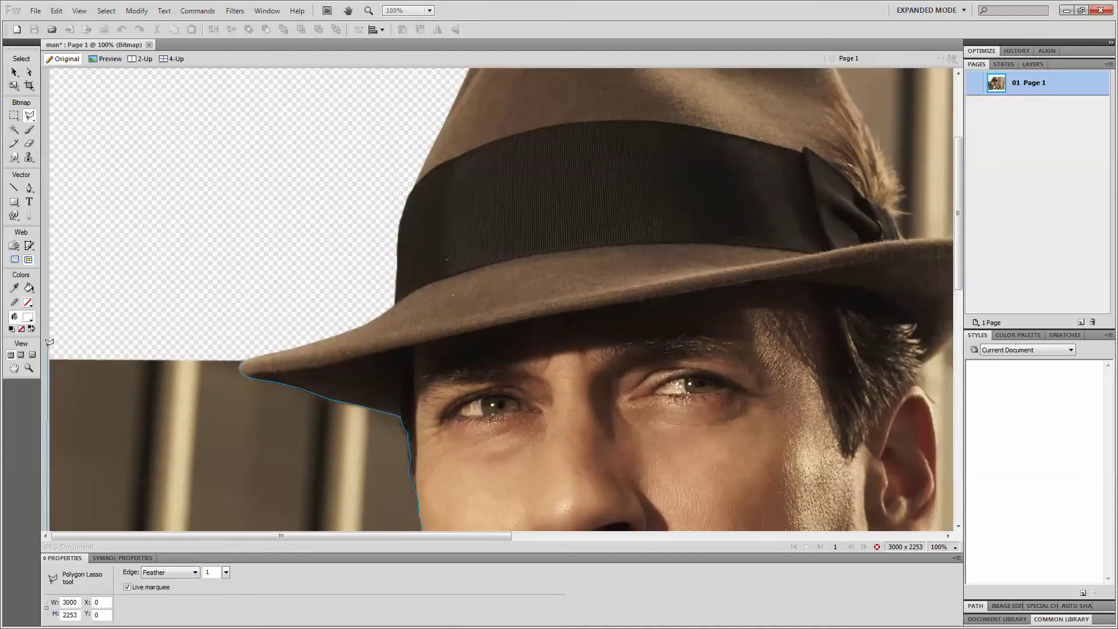
pyautogui.click(46, 345)
pyautogui.click(245, 353)
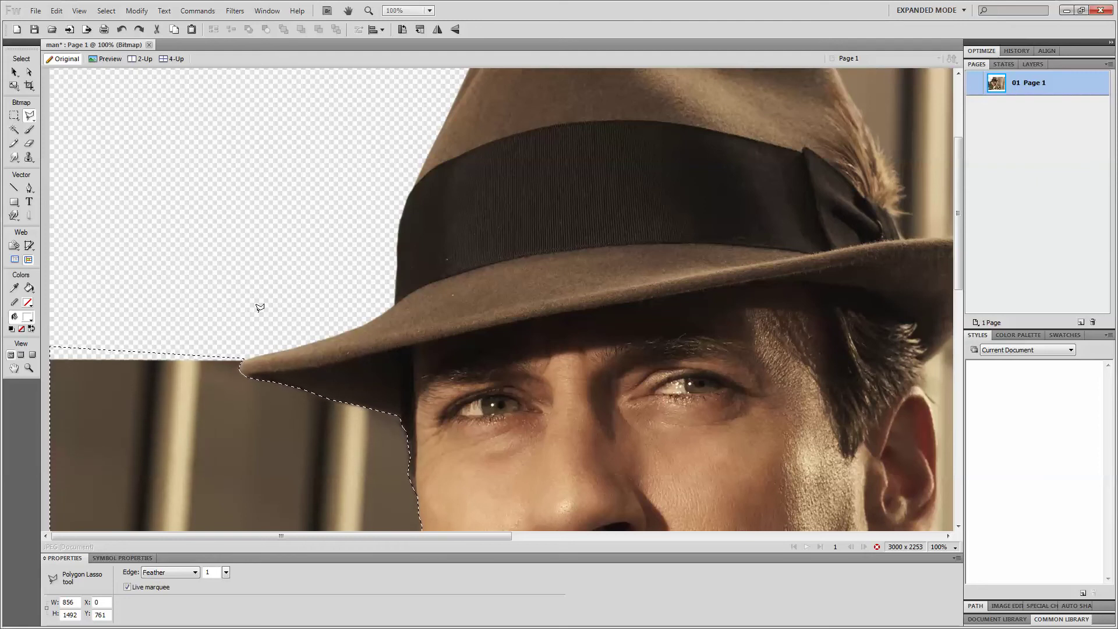
pyautogui.press('Delete')
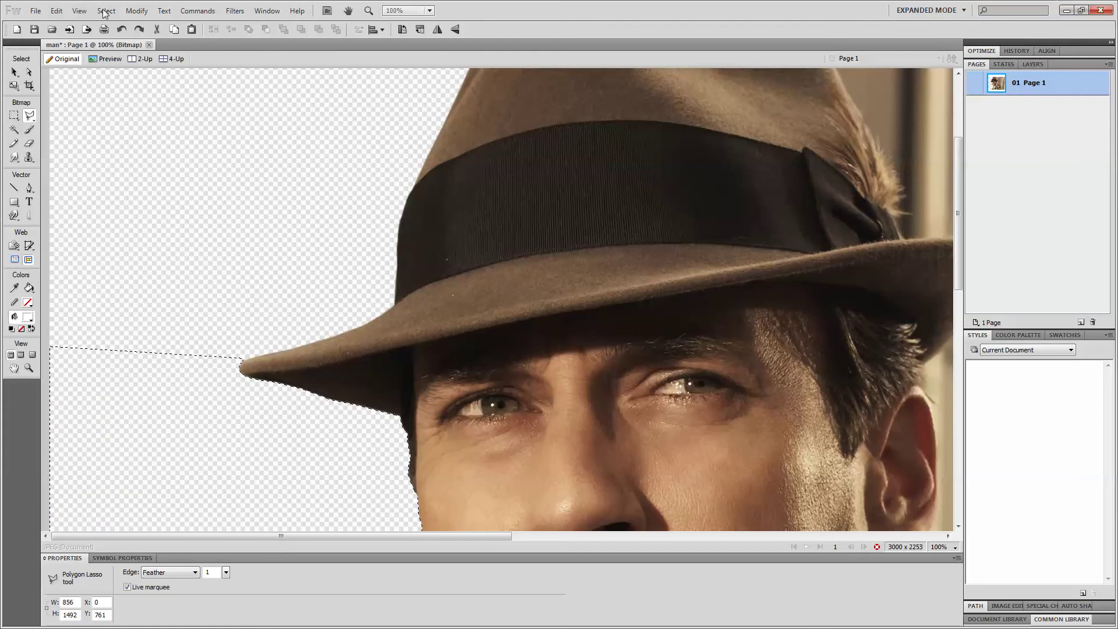
# - Deselect the lassoed area by selecting the bitmap with the Pointer tool, and check the cut edge from the face down to the jacket
pyautogui.click(14, 72)
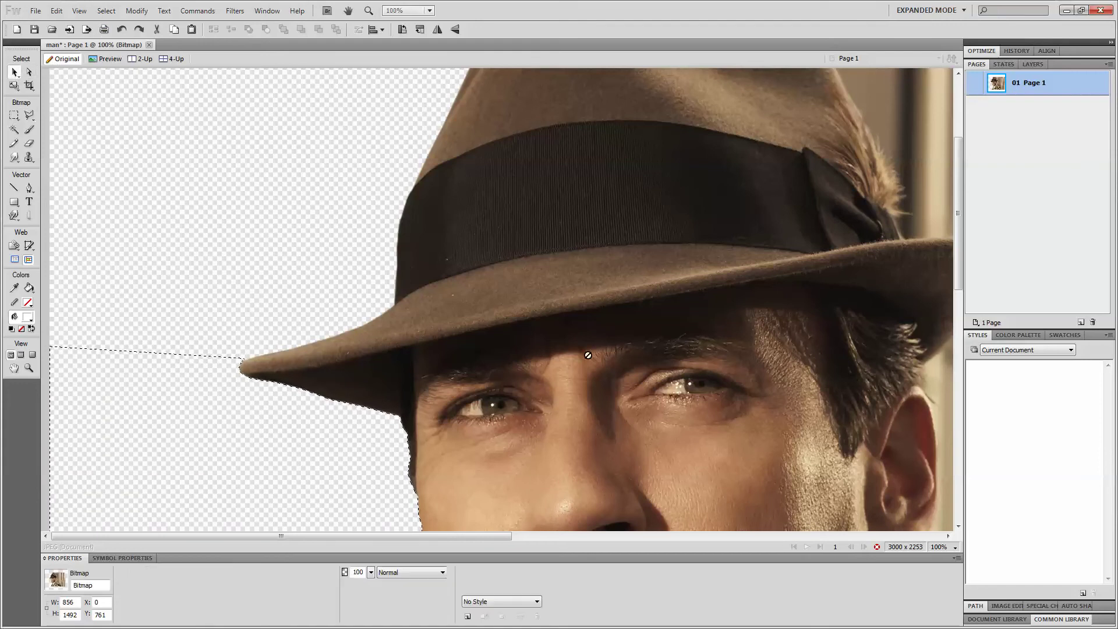
pyautogui.click(429, 229)
pyautogui.scroll(-10, 137, 190)
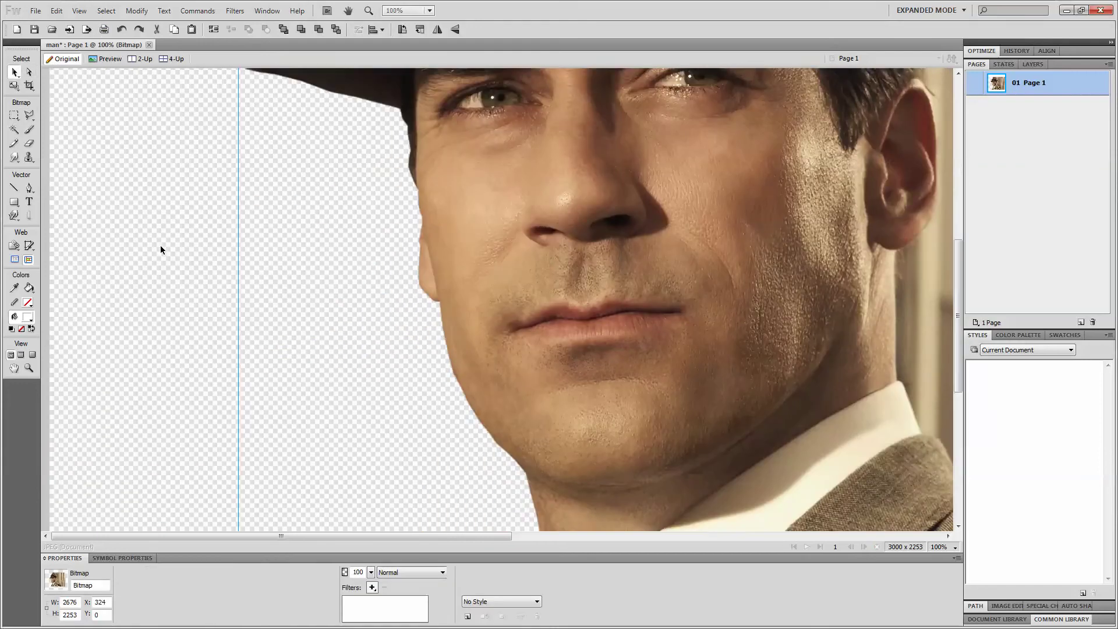
pyautogui.scroll(10, 194, 315)
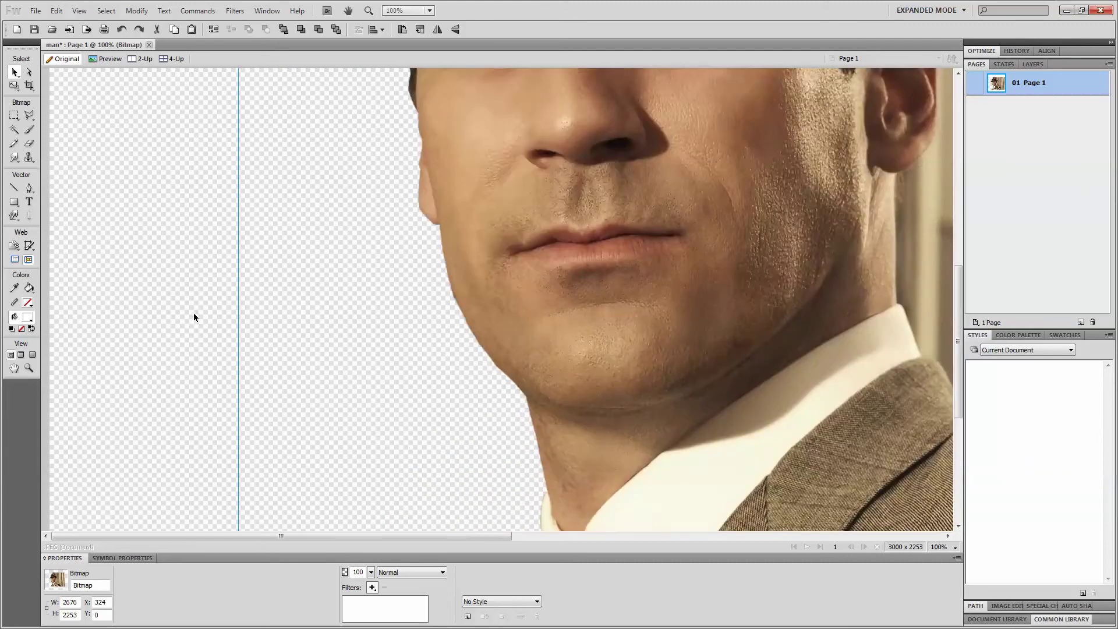
pyautogui.scroll(-10, 194, 317)
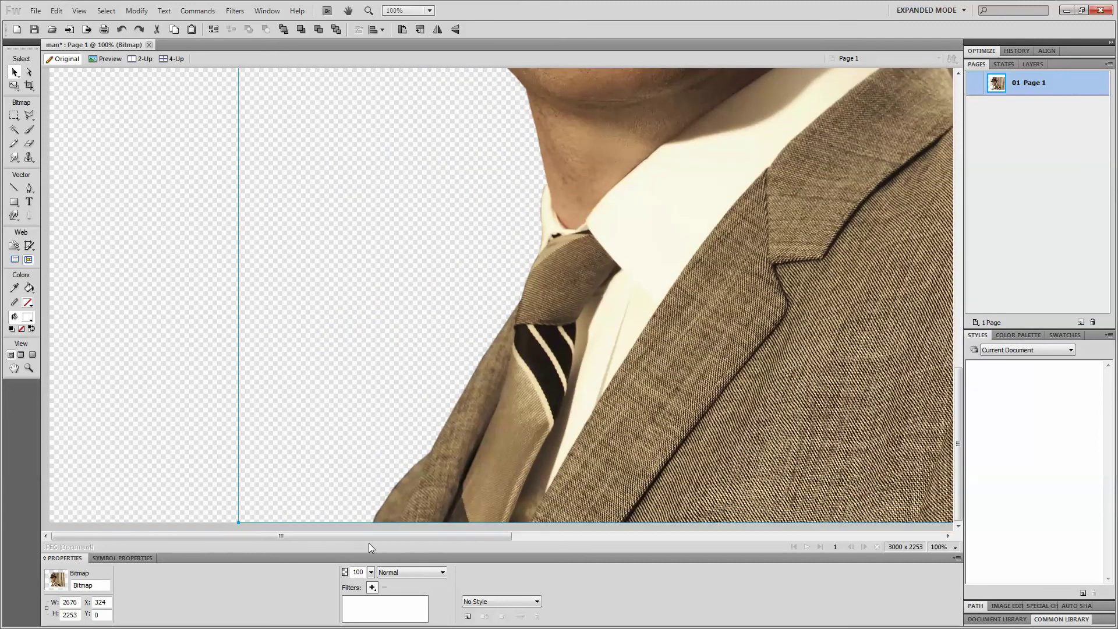
# - At 50% magnification, trace the hat's crown with the Polygon Lasso tool from its front tip over the top and past the feather to the brim
pyautogui.moveTo(369, 539); pyautogui.dragTo(844, 528)
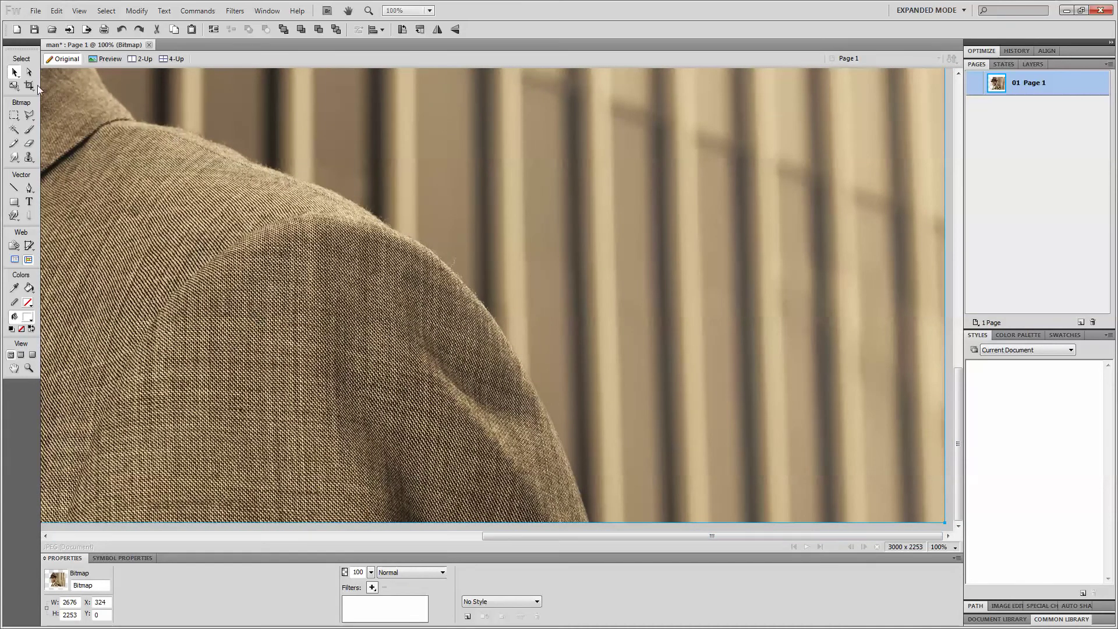
pyautogui.click(29, 116)
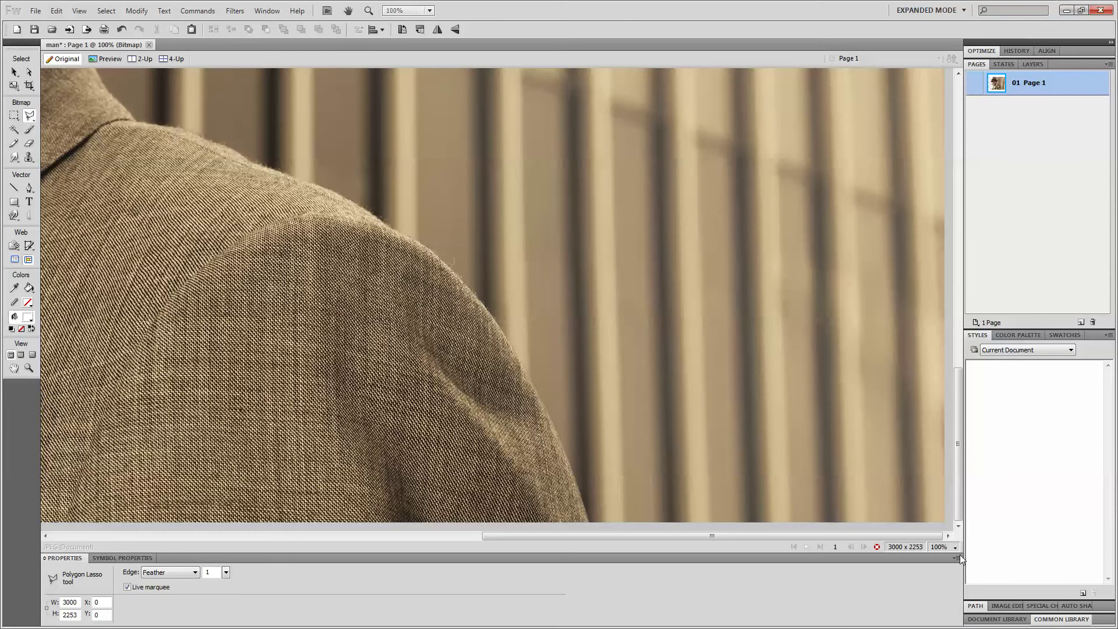
pyautogui.click(943, 548)
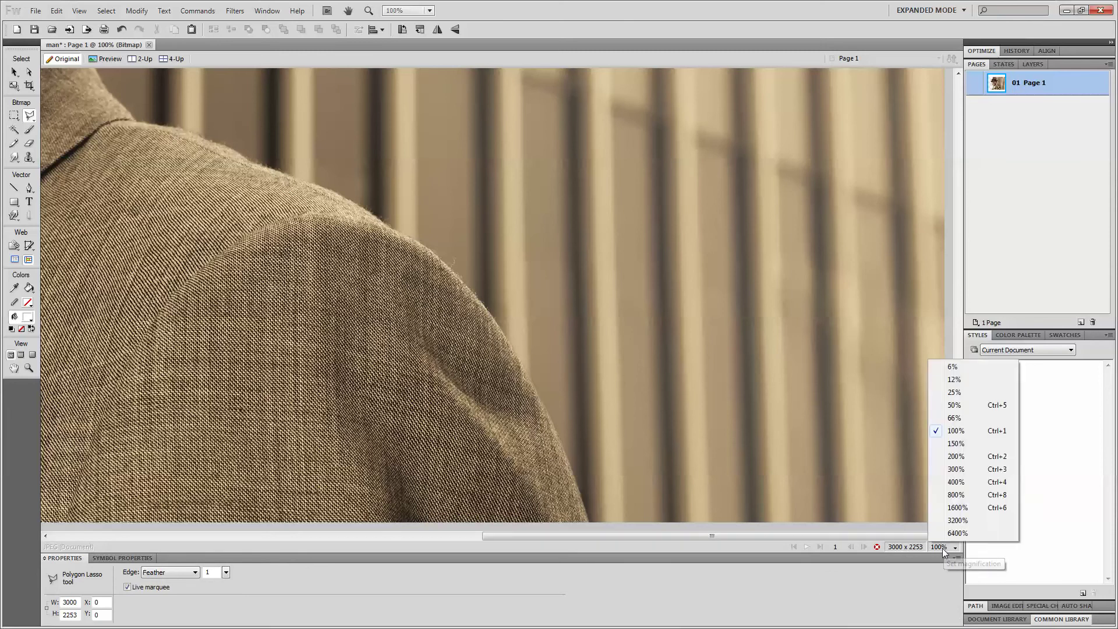
pyautogui.click(950, 405)
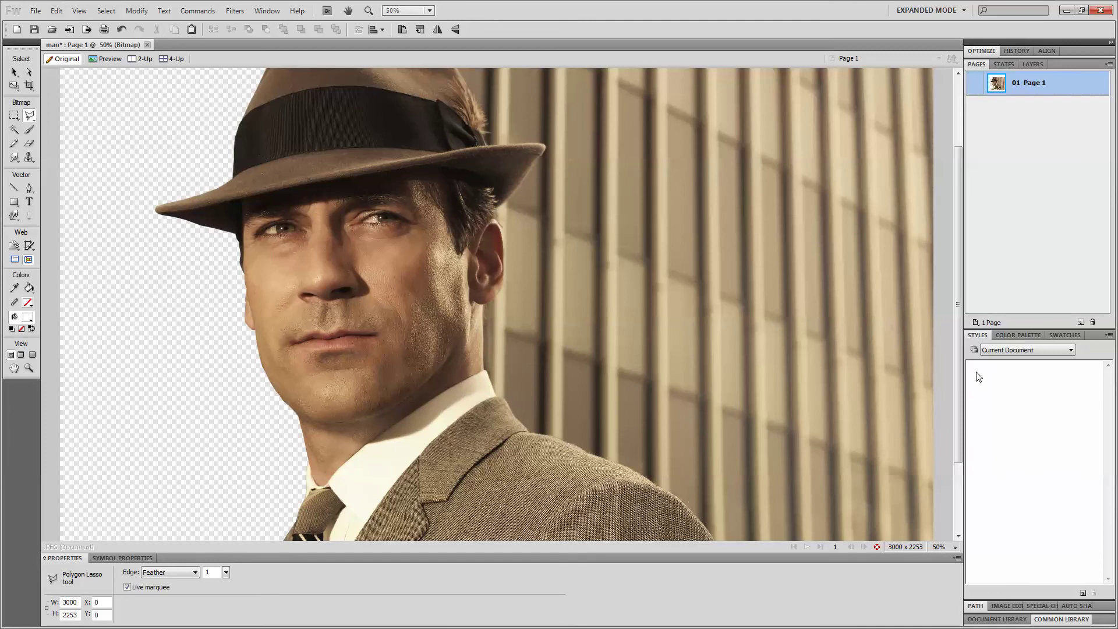
pyautogui.moveTo(958, 338); pyautogui.dragTo(924, 198)
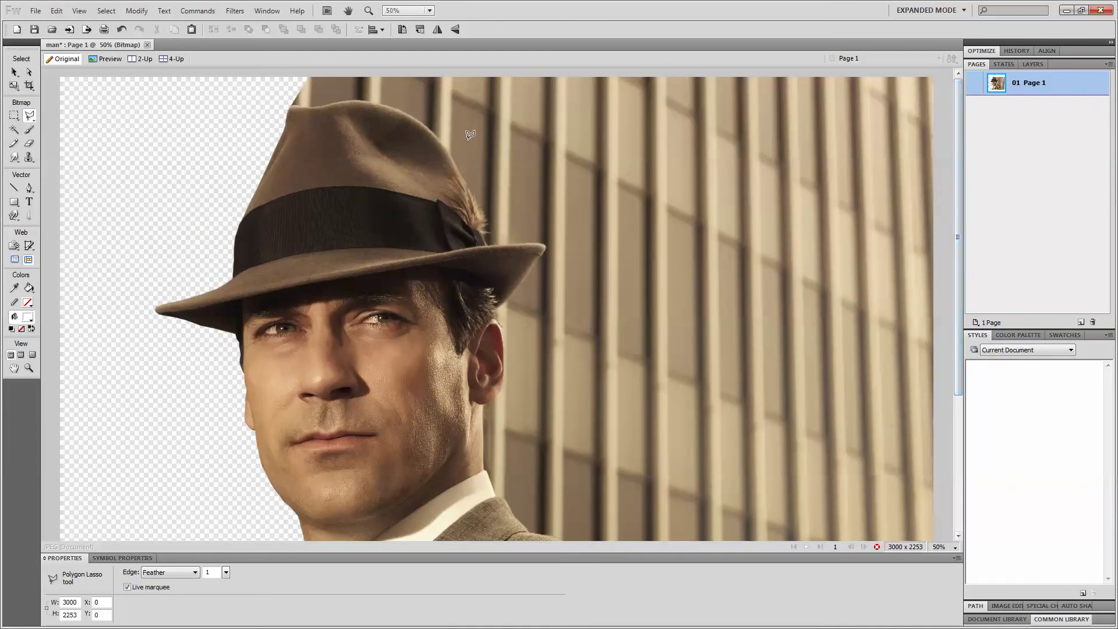
pyautogui.click(15, 72)
pyautogui.click(391, 257)
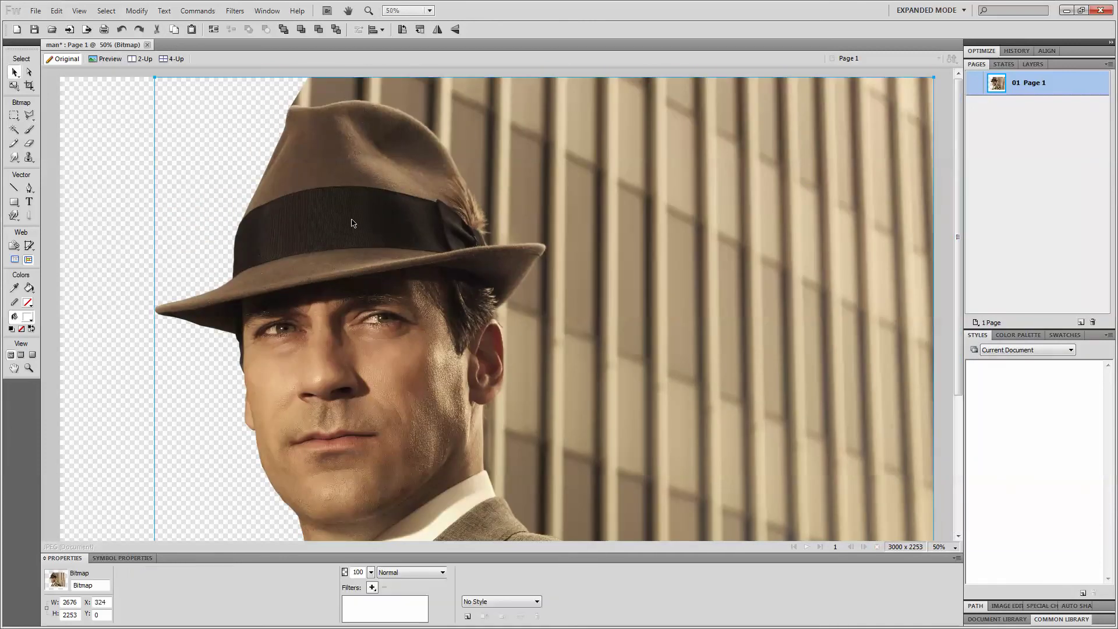
pyautogui.press('m')
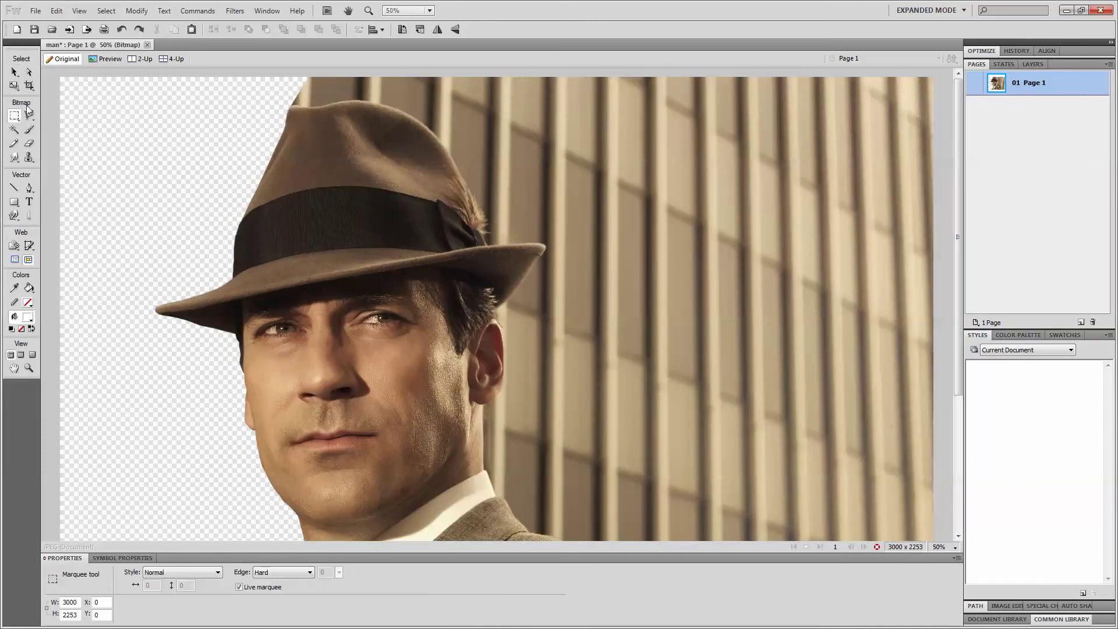
pyautogui.click(30, 115)
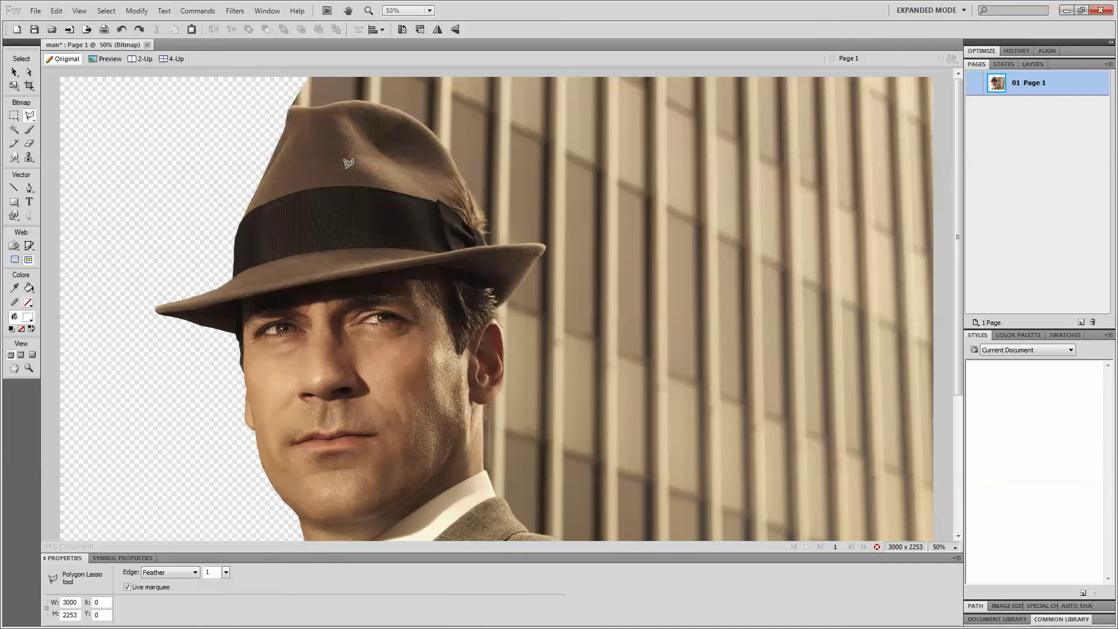
pyautogui.click(290, 103)
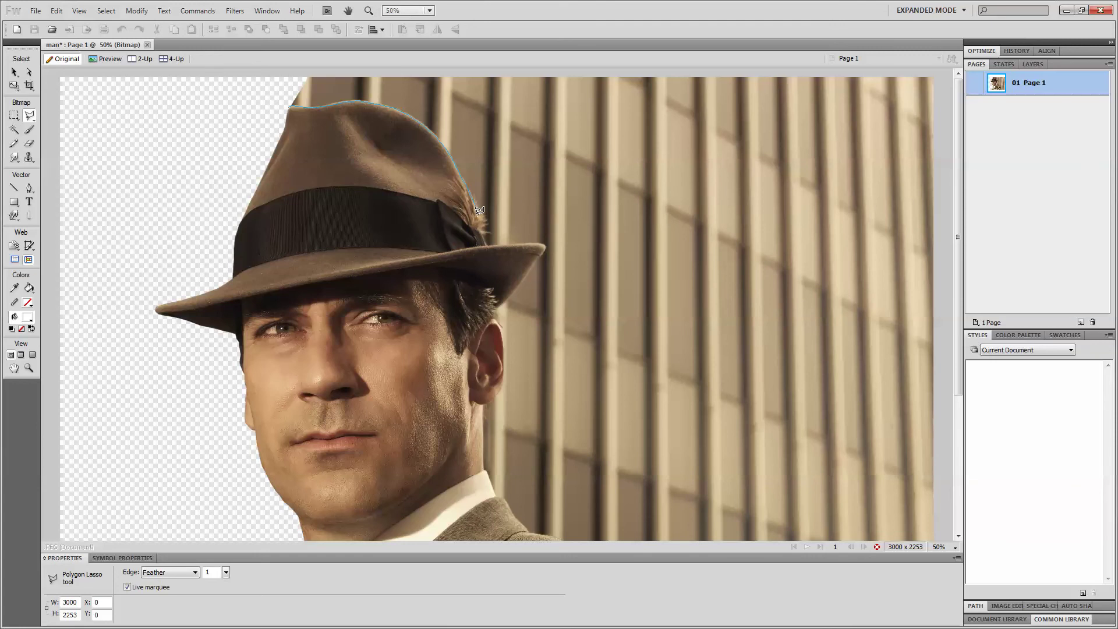
pyautogui.click(488, 247)
# - Continue the lasso outline along the brim's upper edge, around its rear tip and back underneath to the hair above the ear
pyautogui.click(946, 547)
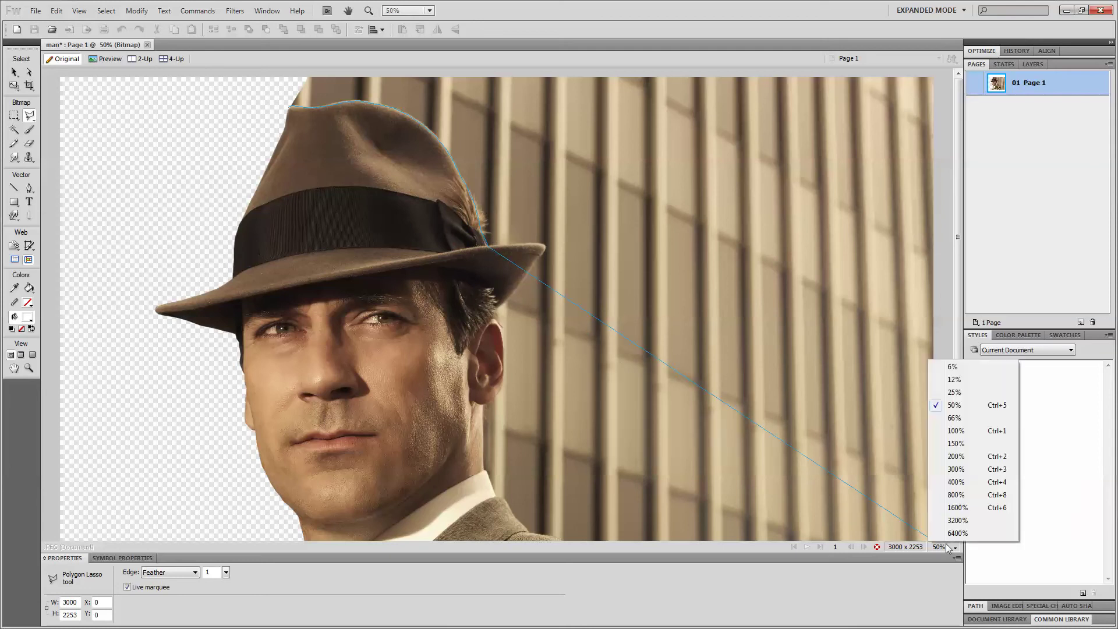
pyautogui.click(954, 469)
pyautogui.scroll(10, 492, 366)
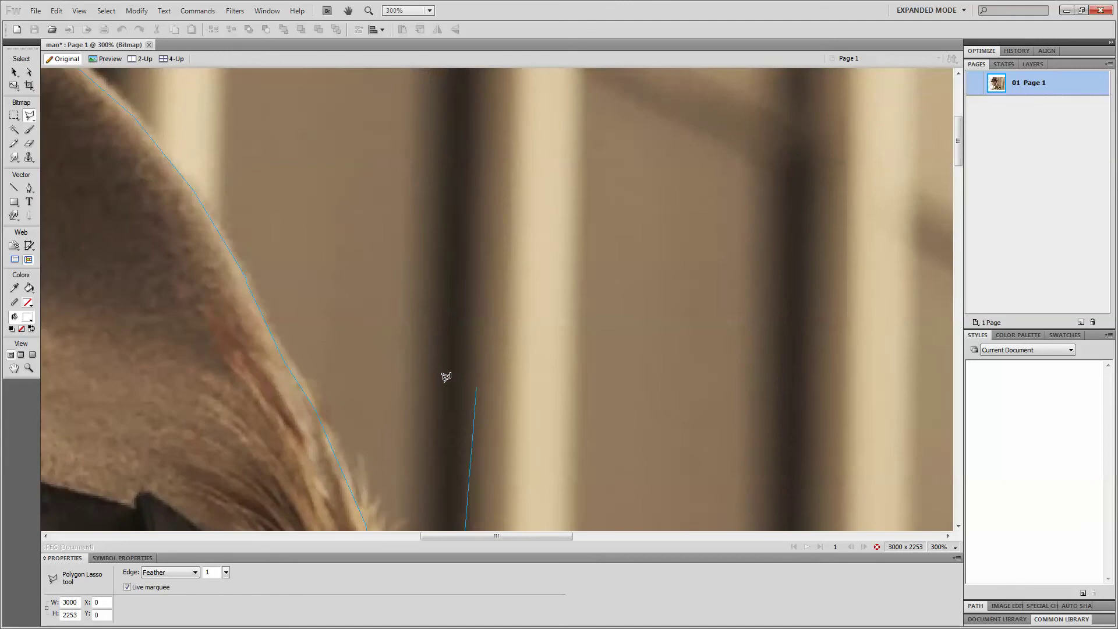
pyautogui.scroll(-8, 497, 382)
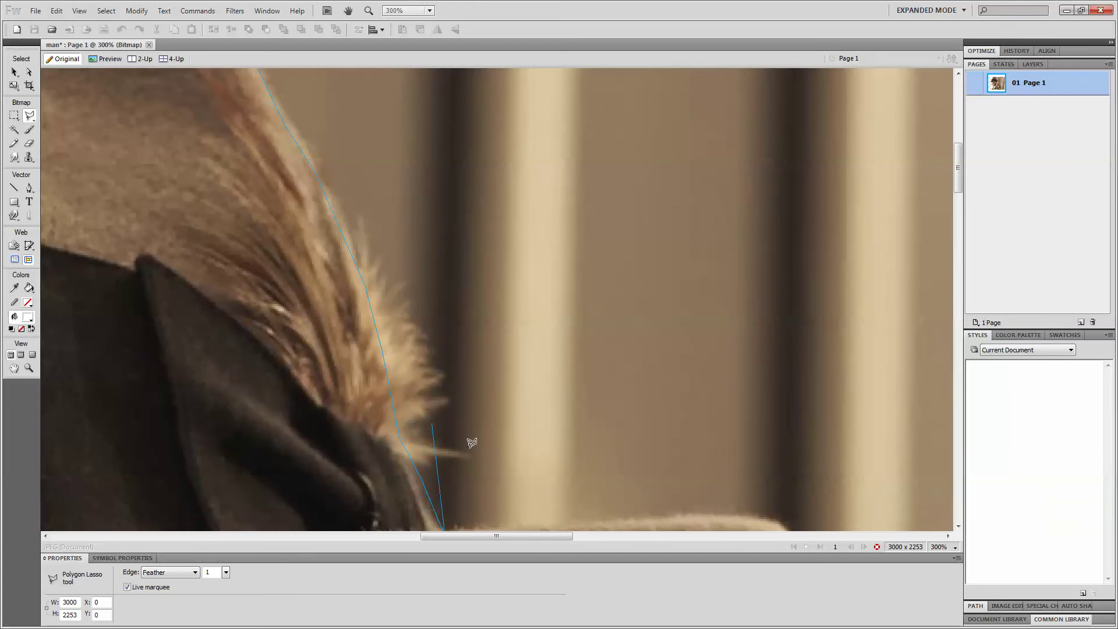
pyautogui.click(954, 546)
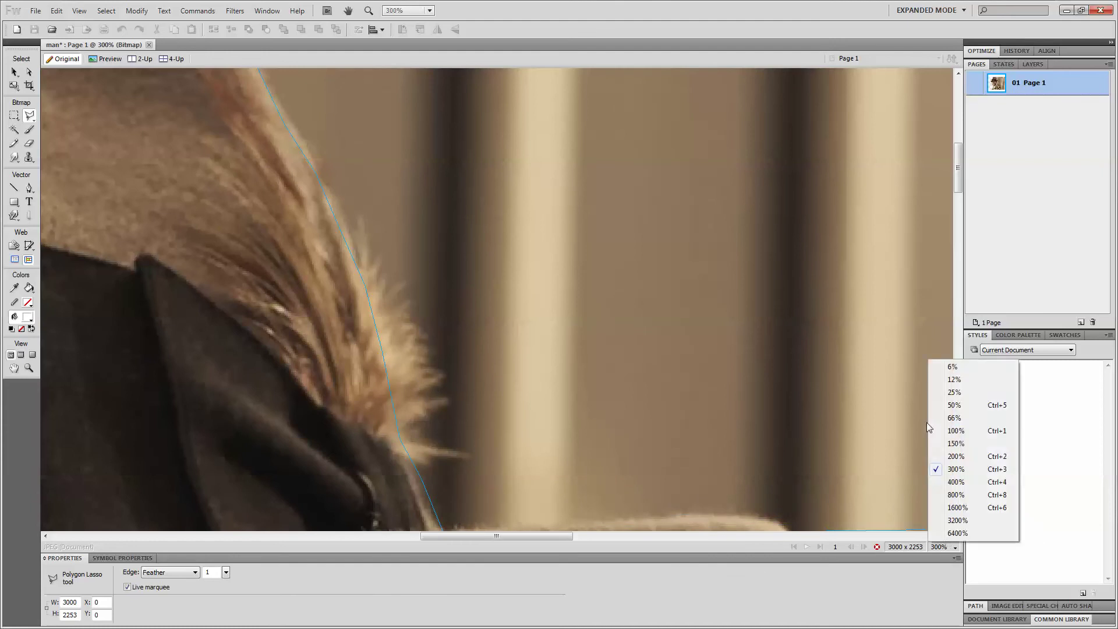
pyautogui.click(949, 438)
pyautogui.scroll(2, 497, 281)
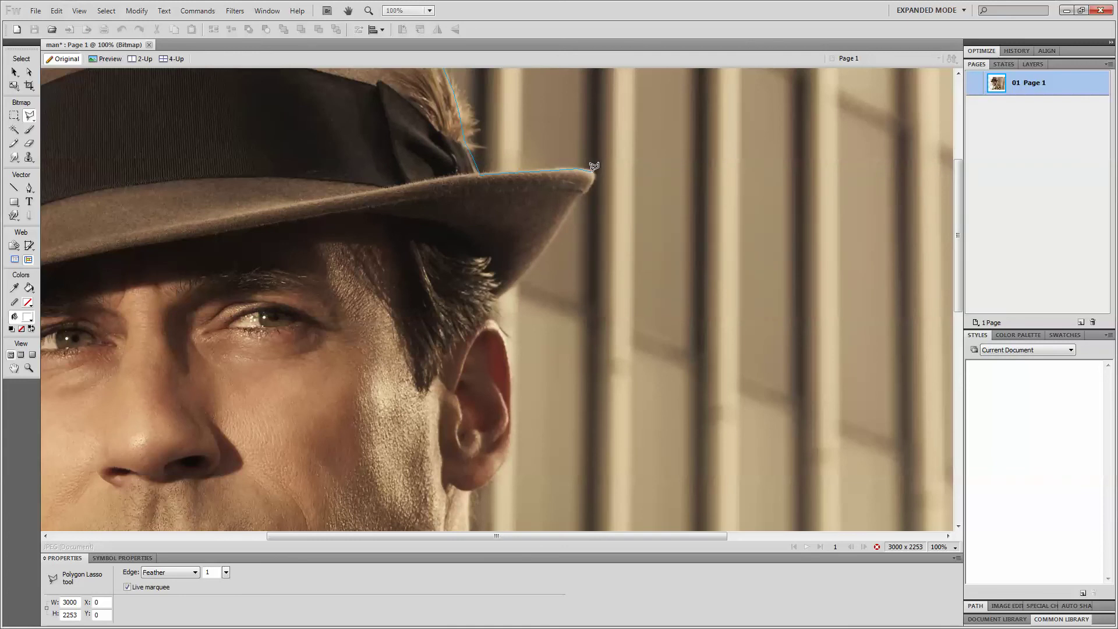
pyautogui.click(592, 175)
pyautogui.click(578, 194)
pyautogui.click(498, 290)
pyautogui.click(495, 317)
# - Take the lasso outline across to the photo's right edge, around its upper-right corner and back to the crown's tip, and delete the enclosed background
pyautogui.moveTo(724, 536); pyautogui.dragTo(940, 549)
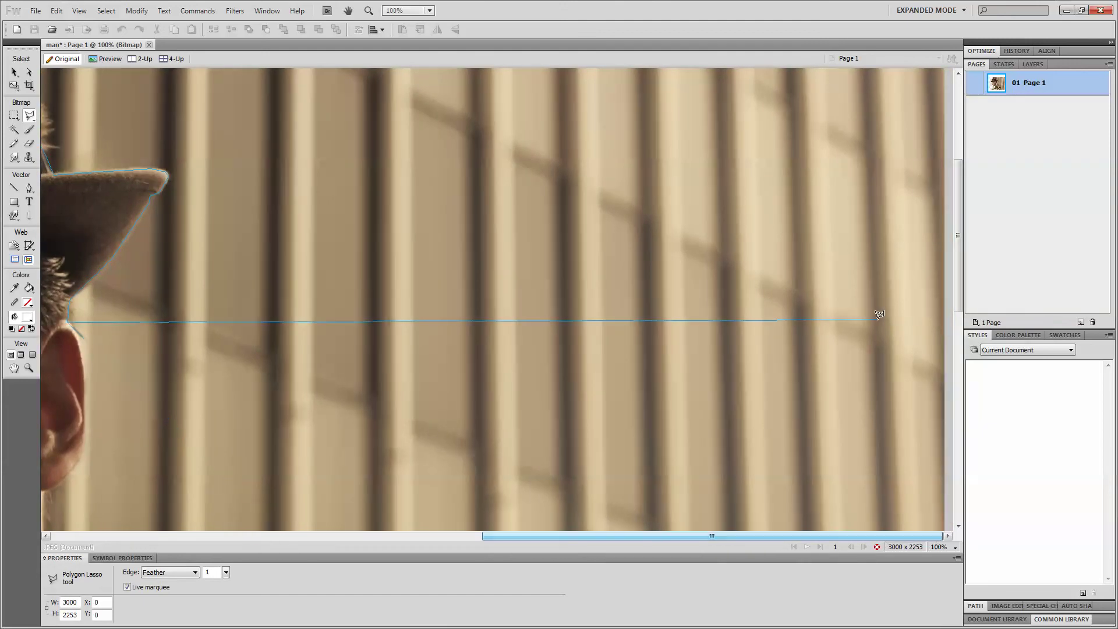
pyautogui.click(949, 329)
pyautogui.scroll(3, 948, 329)
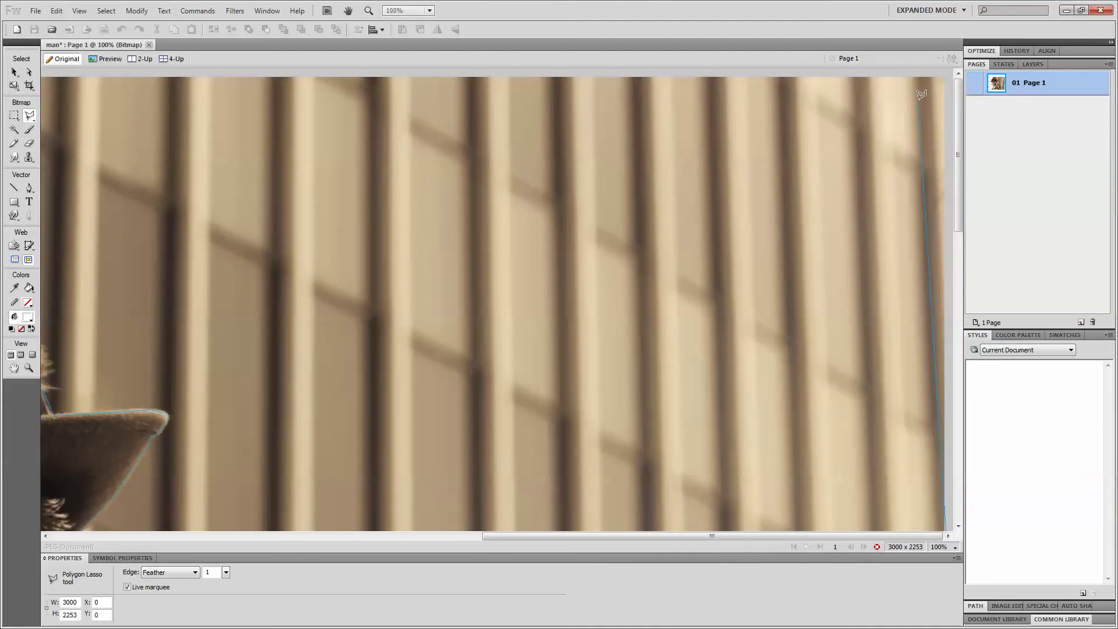
pyautogui.click(949, 74)
pyautogui.moveTo(501, 535); pyautogui.dragTo(298, 502)
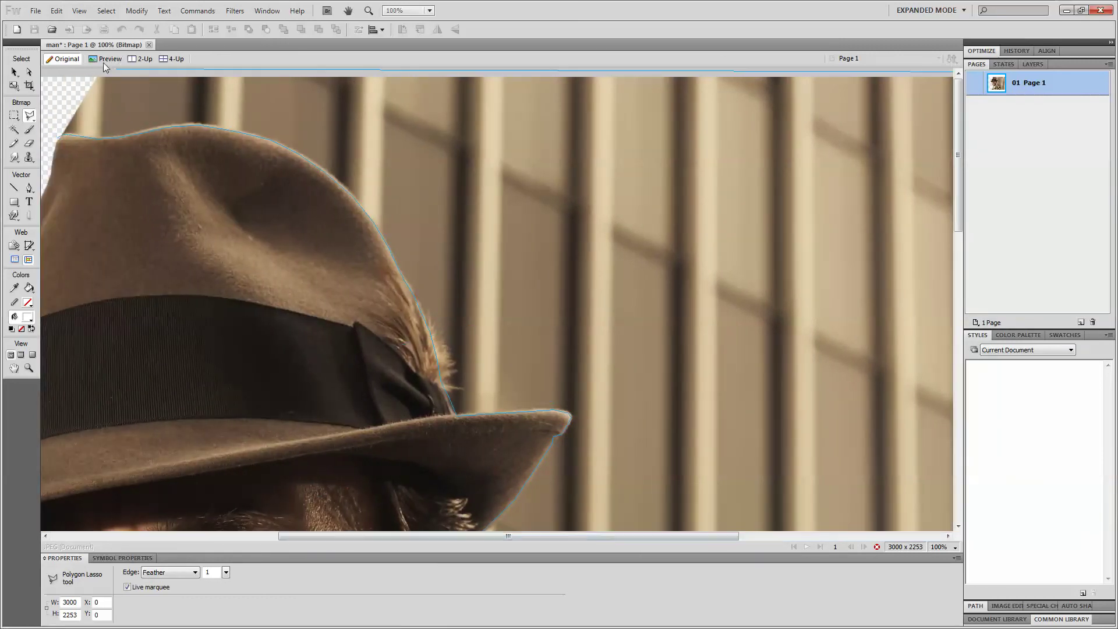
pyautogui.click(63, 73)
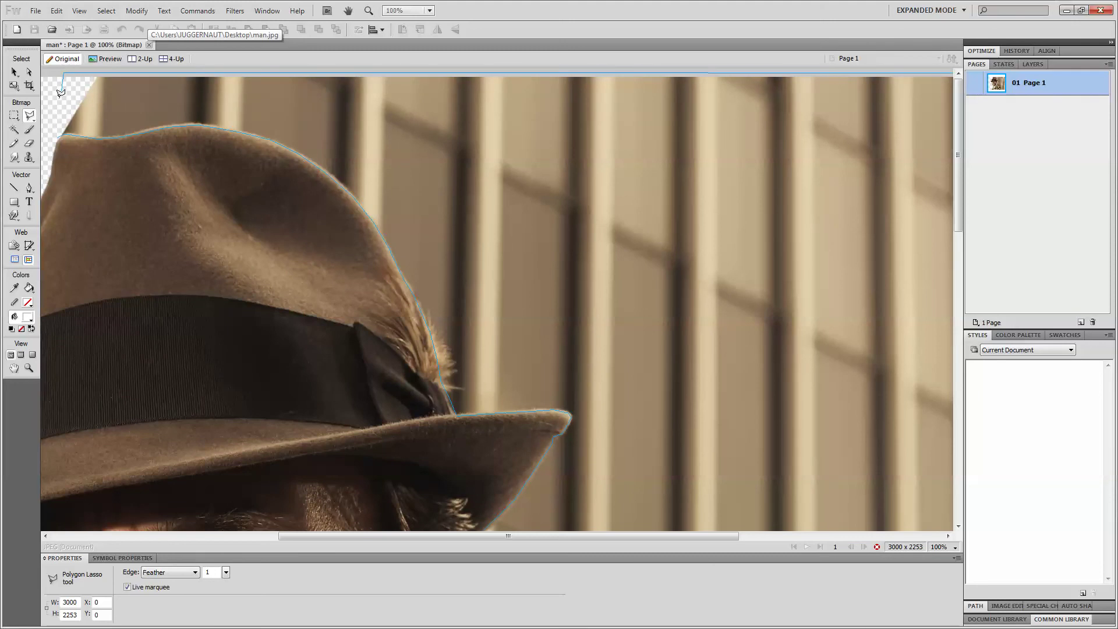
pyautogui.click(59, 132)
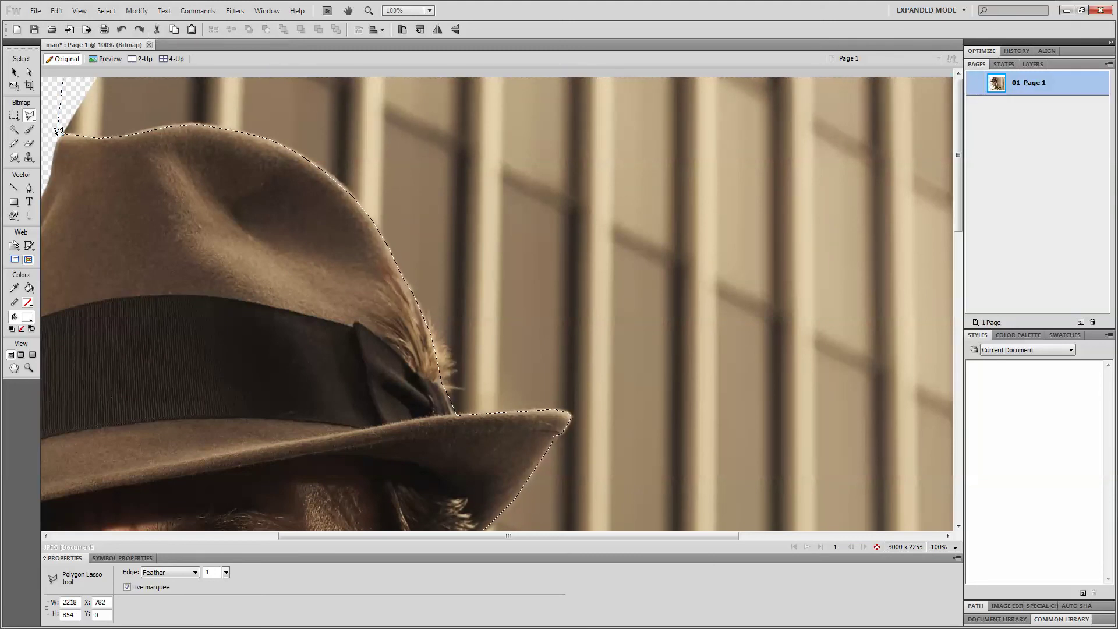
pyautogui.press('Delete')
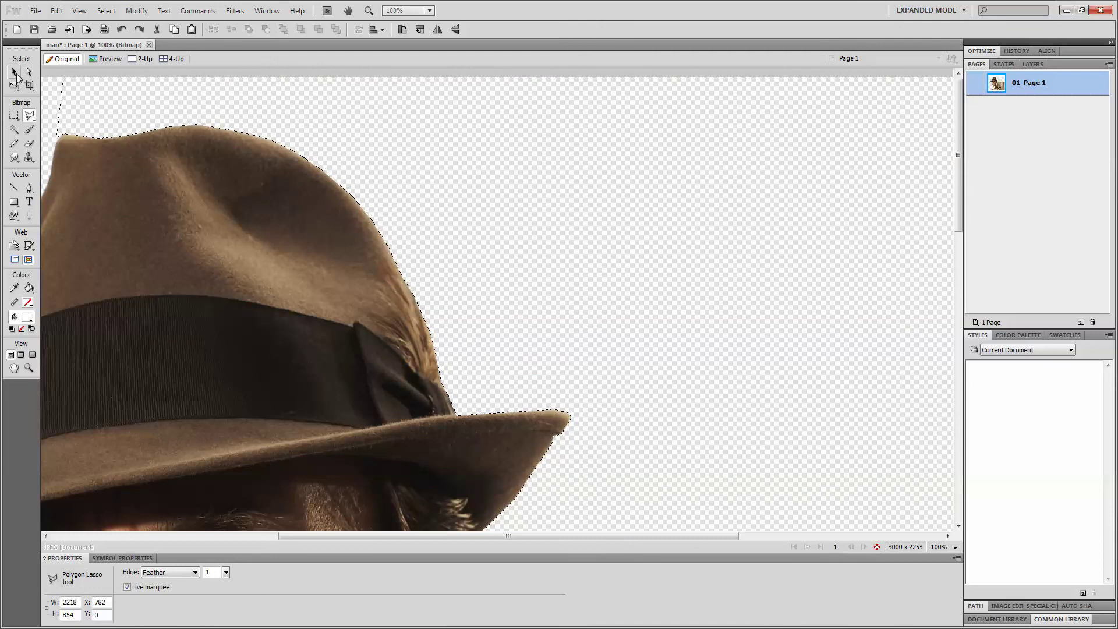
# - Deselect the lassoed area around the hat
pyautogui.press('v')
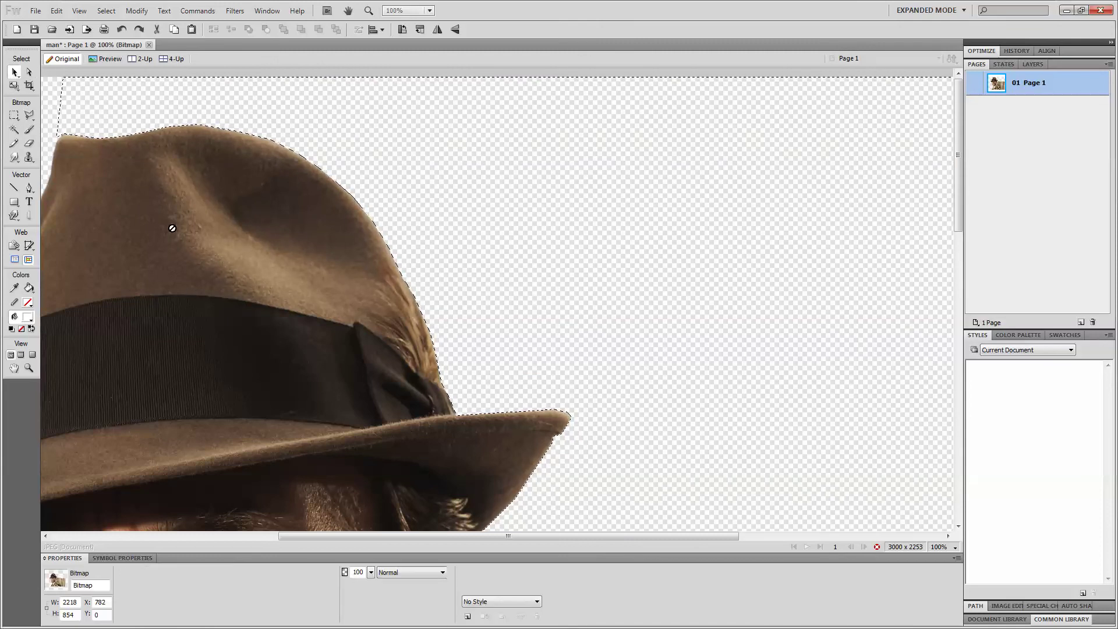
pyautogui.click(125, 172)
pyautogui.hotkey('ctrl', 'd')
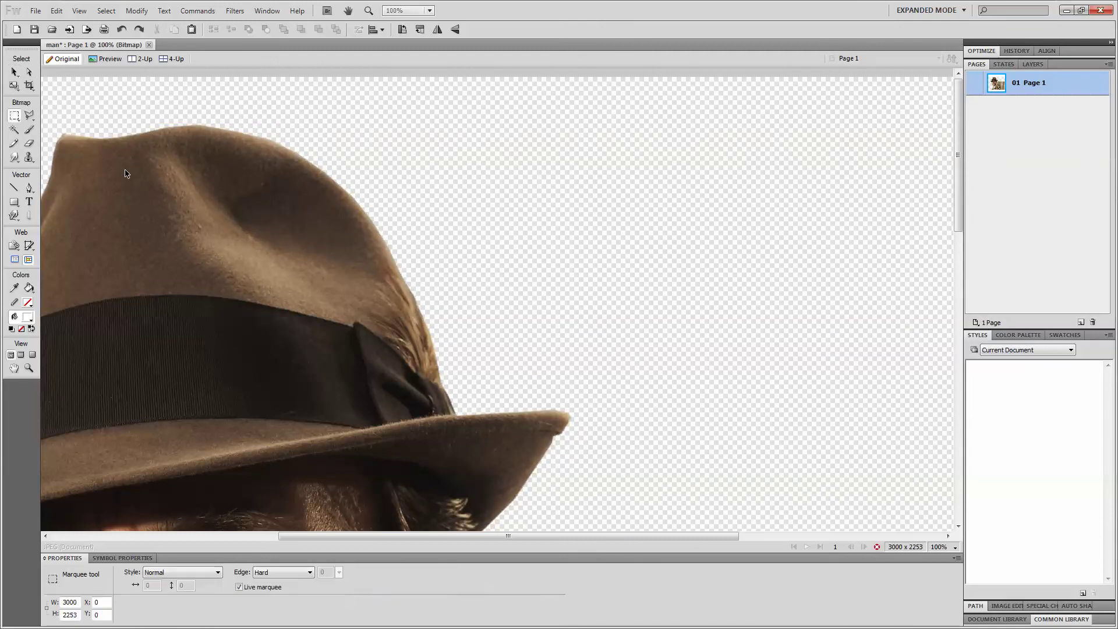
# - Trace with the Polygon Lasso tool from the hair above the ear around the ear, down the neck and shirt collar to the jacket collar's base
pyautogui.click(30, 116)
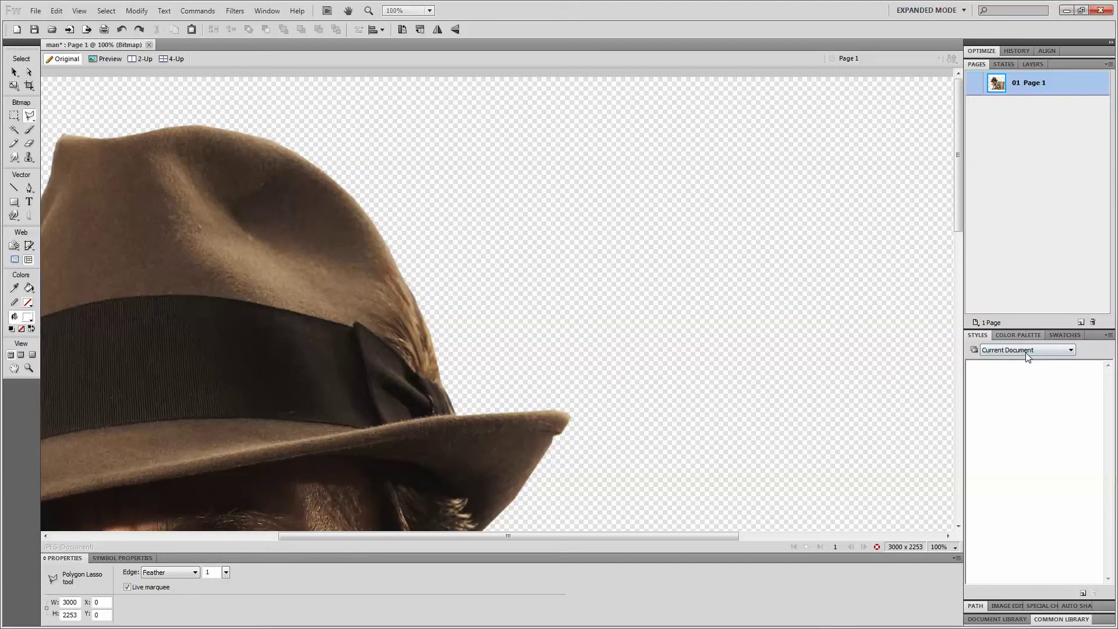
pyautogui.moveTo(958, 198); pyautogui.dragTo(966, 370)
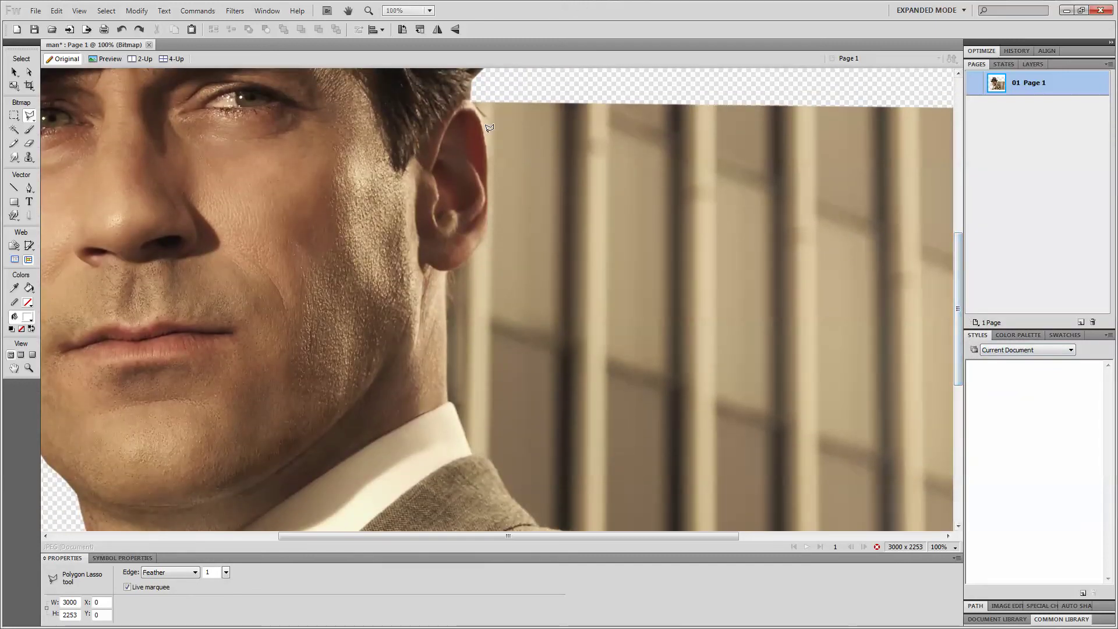
pyautogui.click(471, 94)
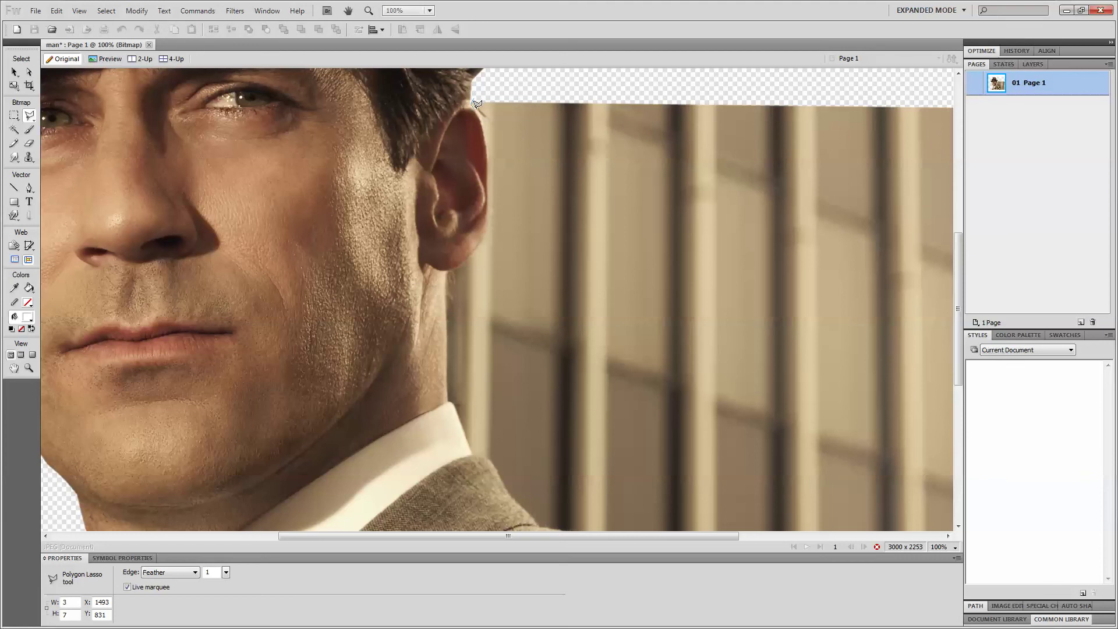
pyautogui.click(487, 127)
pyautogui.click(489, 148)
pyautogui.click(445, 269)
pyautogui.click(451, 402)
pyautogui.click(472, 454)
pyautogui.click(536, 522)
# - Continue the lasso outline from the jacket collar along the top of the shoulder seam
pyautogui.scroll(-3, 560, 494)
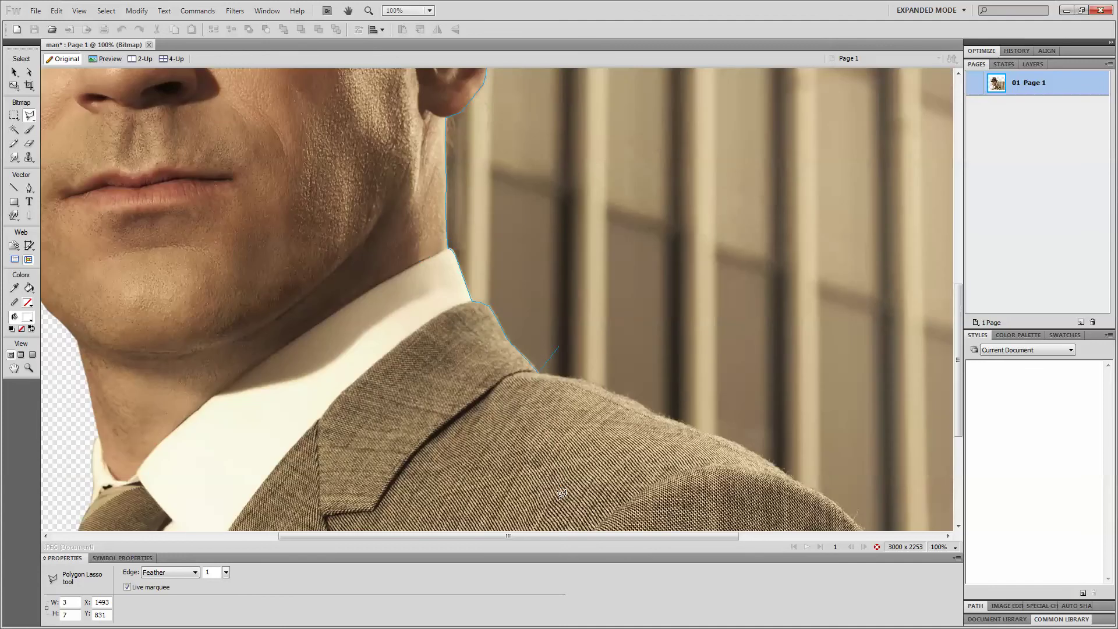
pyautogui.click(583, 379)
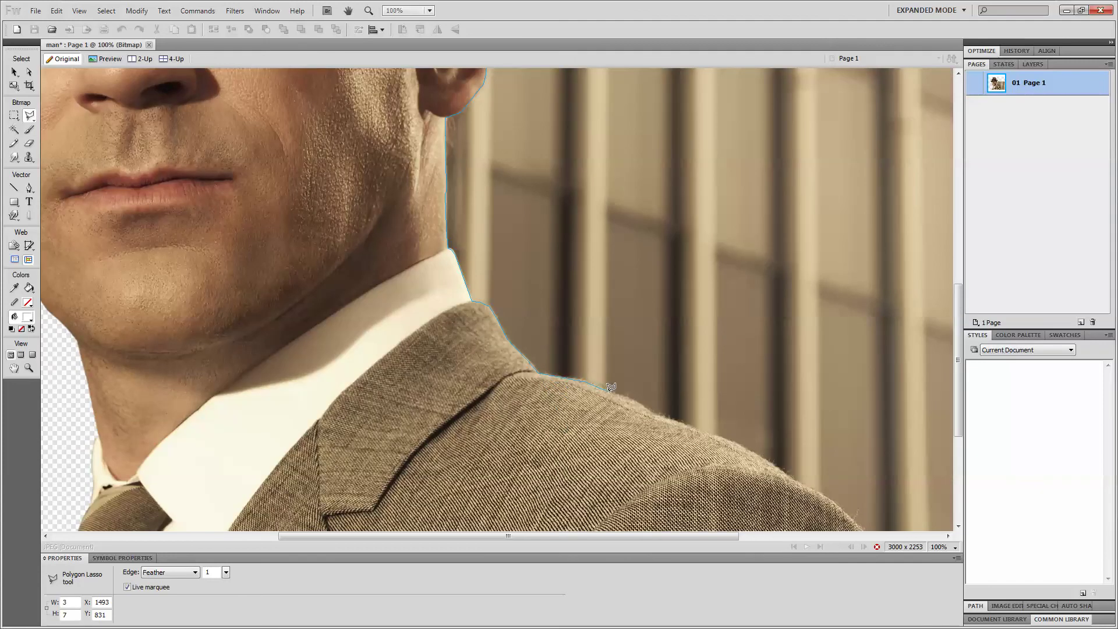
pyautogui.click(639, 398)
pyautogui.click(664, 412)
pyautogui.click(725, 435)
pyautogui.click(787, 474)
# - Extend the lasso outline over the rounded shoulder and down the sleeve to the photo's bottom edge
pyautogui.moveTo(729, 536); pyautogui.dragTo(890, 537)
pyautogui.scroll(-5, 566, 313)
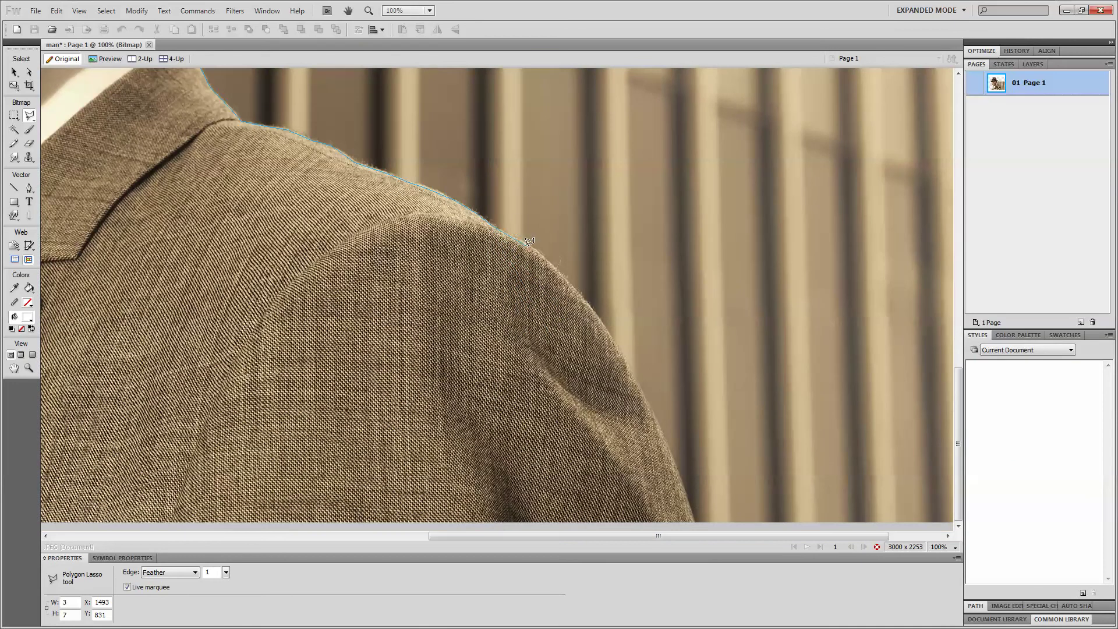
pyautogui.click(529, 240)
pyautogui.click(605, 319)
pyautogui.click(677, 458)
# - Take the lasso outline around the photo's lower-right corner, up its right edge and back to the ear, and delete the enclosed background
pyautogui.moveTo(882, 536); pyautogui.dragTo(937, 541)
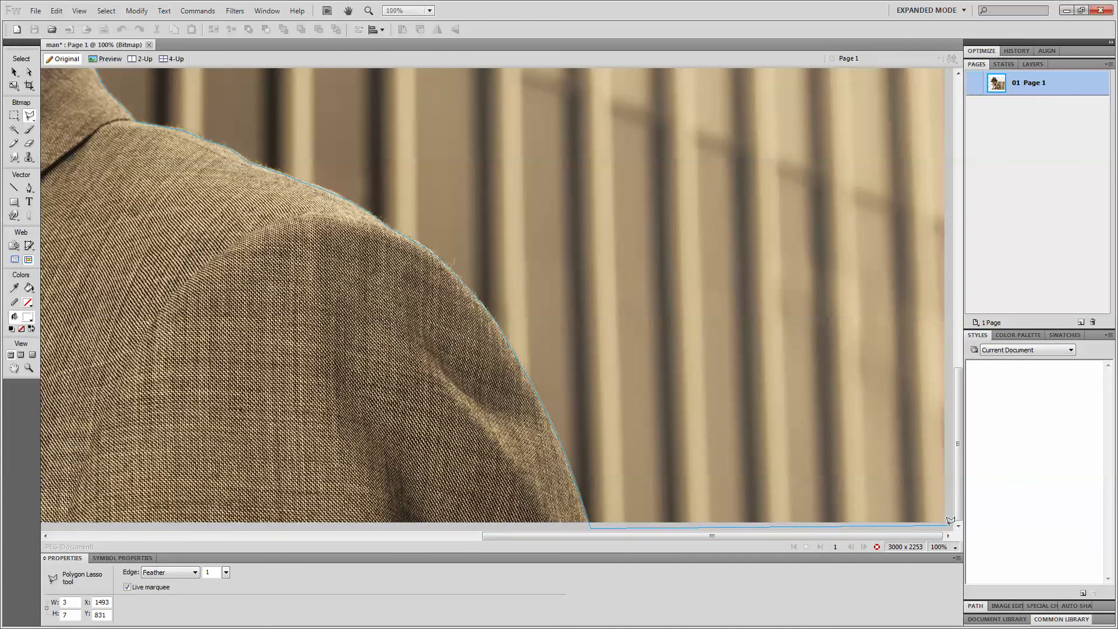
pyautogui.scroll(10, 948, 520)
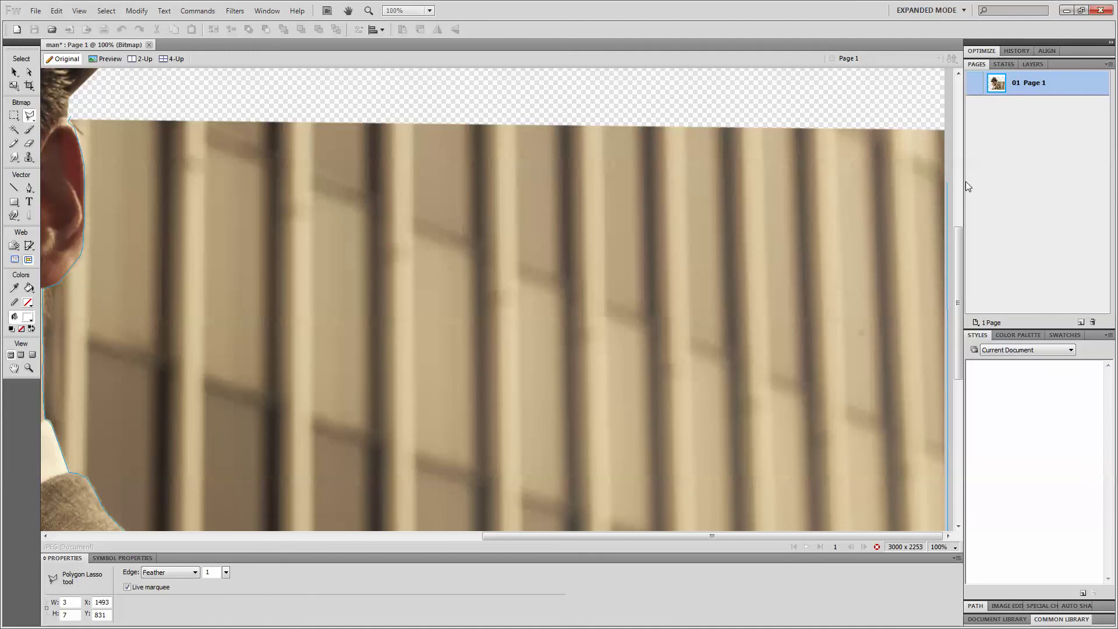
pyautogui.click(949, 117)
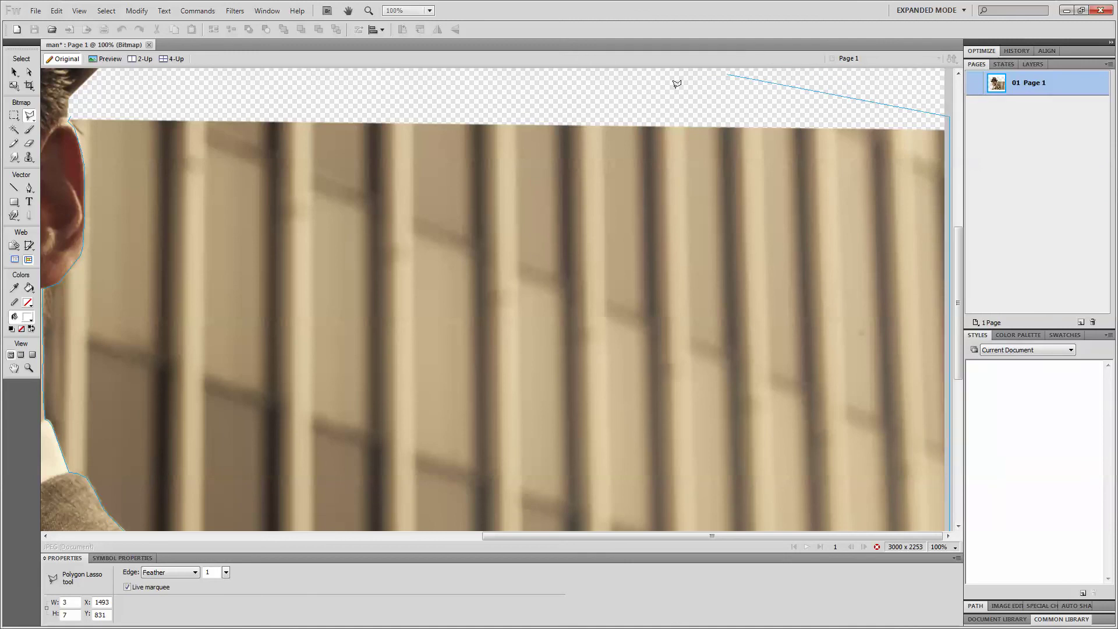
pyautogui.click(73, 111)
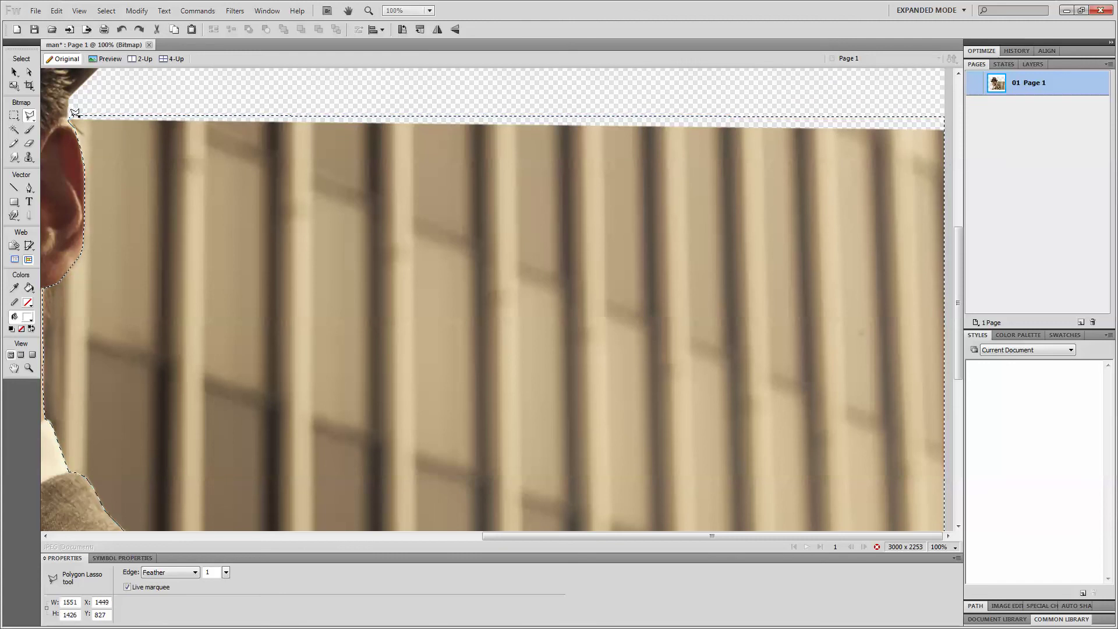
pyautogui.press('Delete')
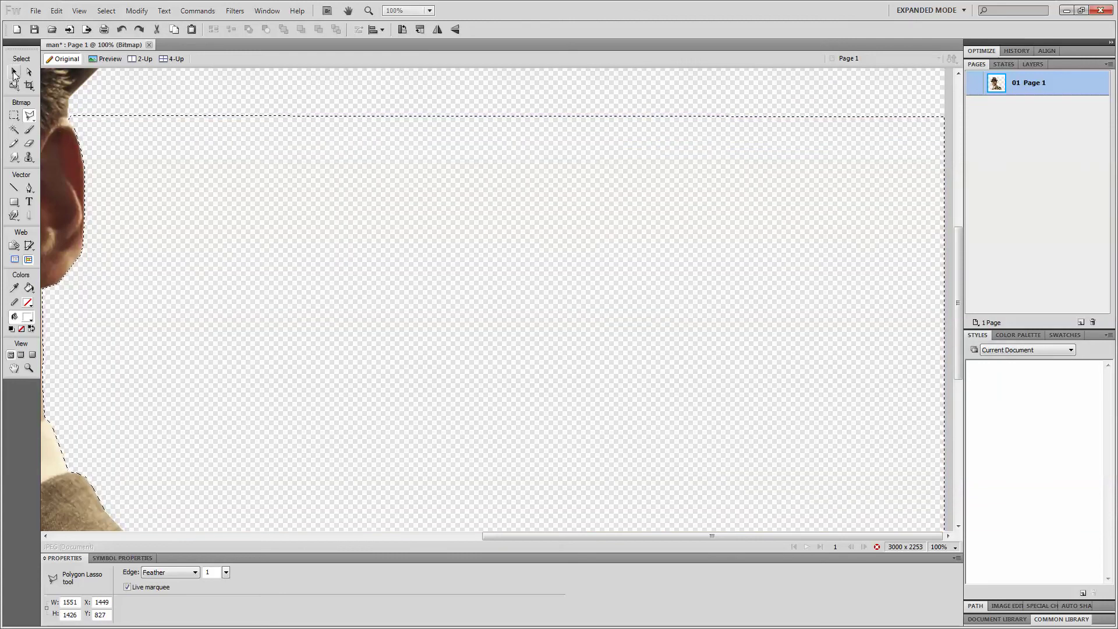
# - Clear the lasso selection with the Pointer tool, and check the whole cut-out at 50% and 25% magnification with nothing selected
pyautogui.press('v')
pyautogui.click(465, 401)
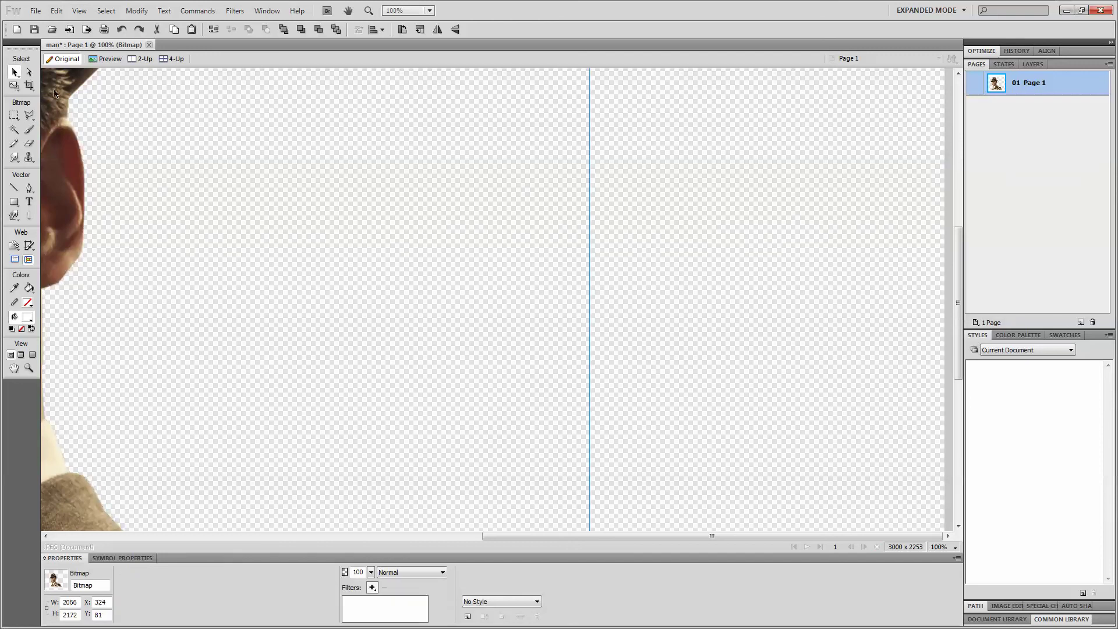
pyautogui.click(948, 550)
pyautogui.click(953, 406)
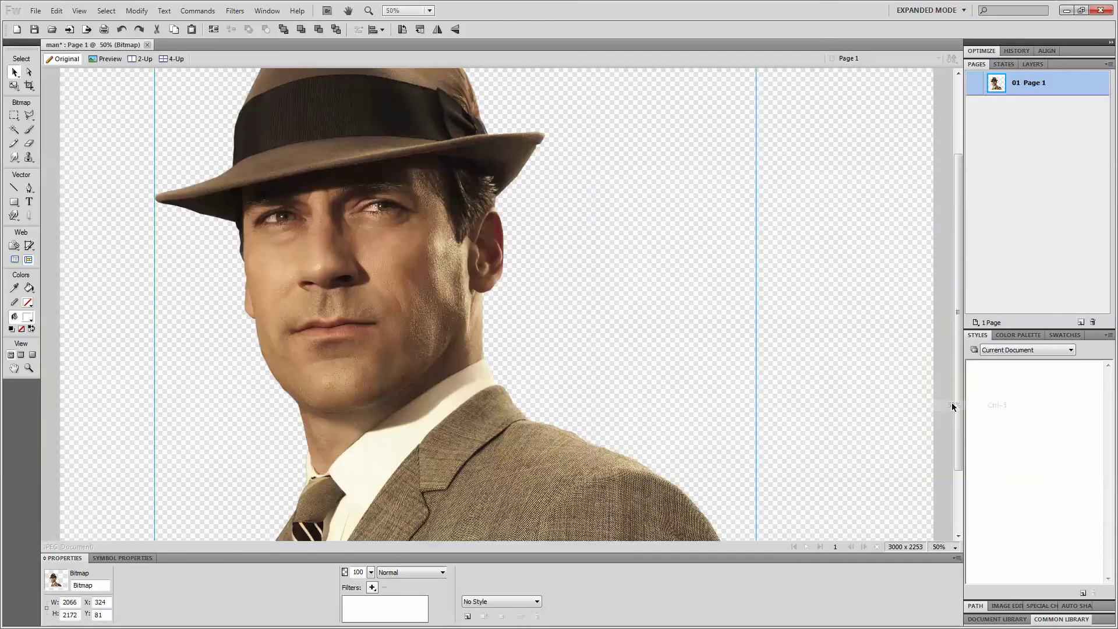
pyautogui.click(948, 550)
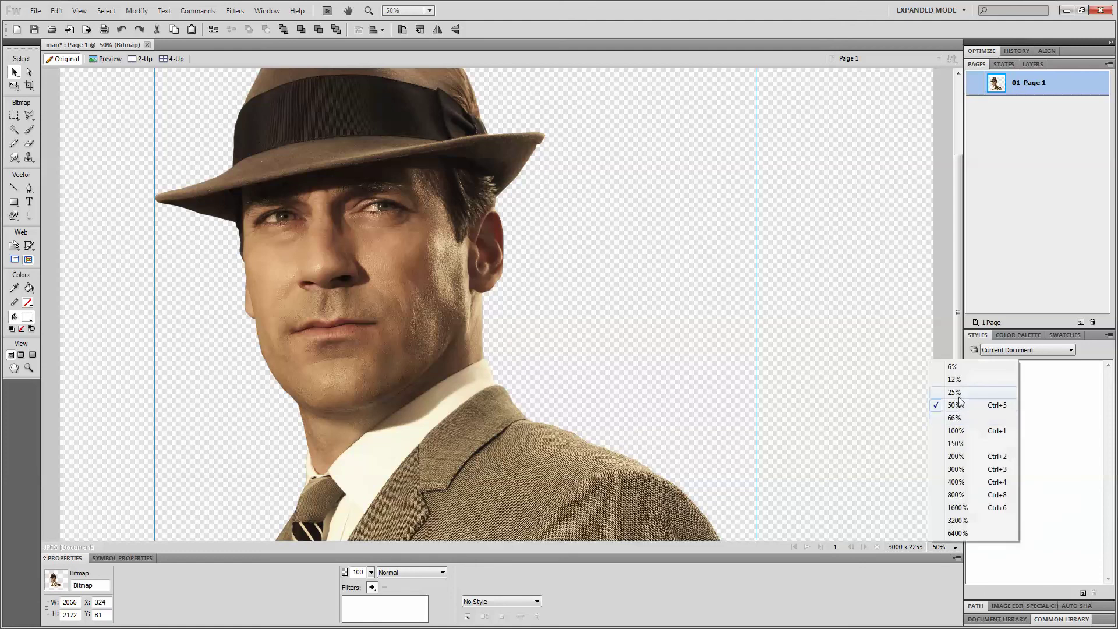
pyautogui.click(955, 393)
pyautogui.click(183, 203)
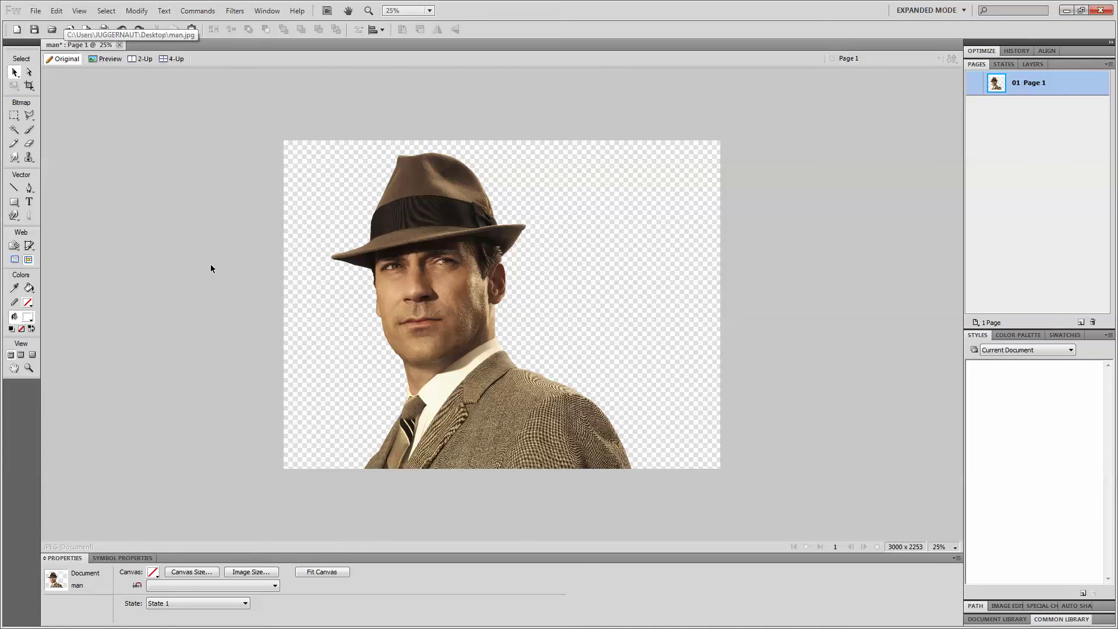
# - Open beach.jpg from the Desktop and show the whole photo at 25% magnification
pyautogui.click(36, 11)
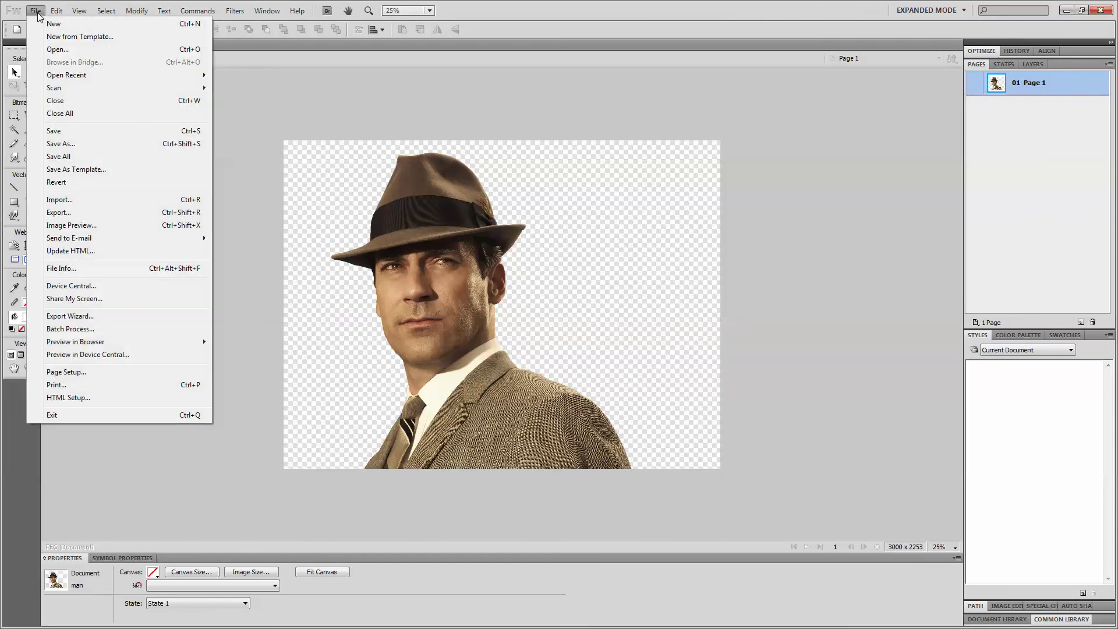
pyautogui.click(51, 50)
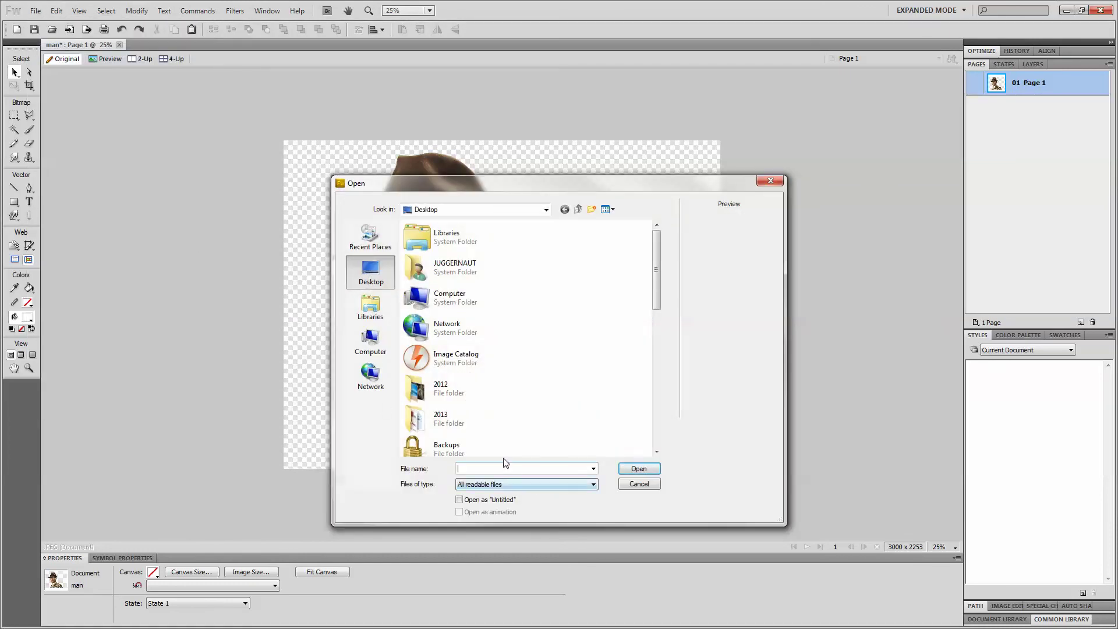
pyautogui.write('be')
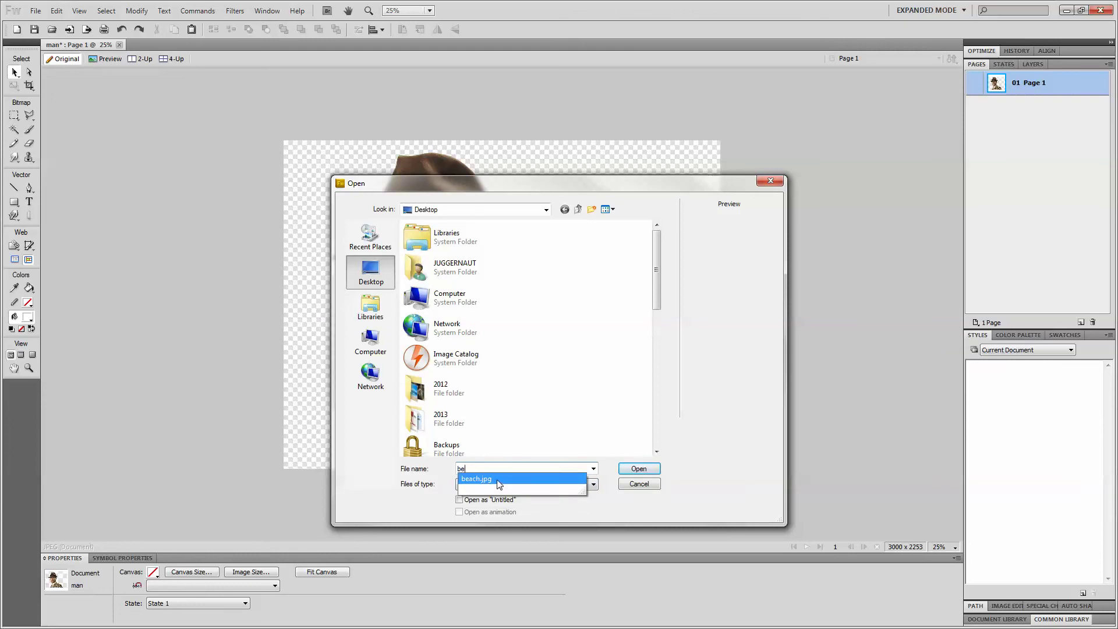
pyautogui.click(499, 478)
pyautogui.click(639, 473)
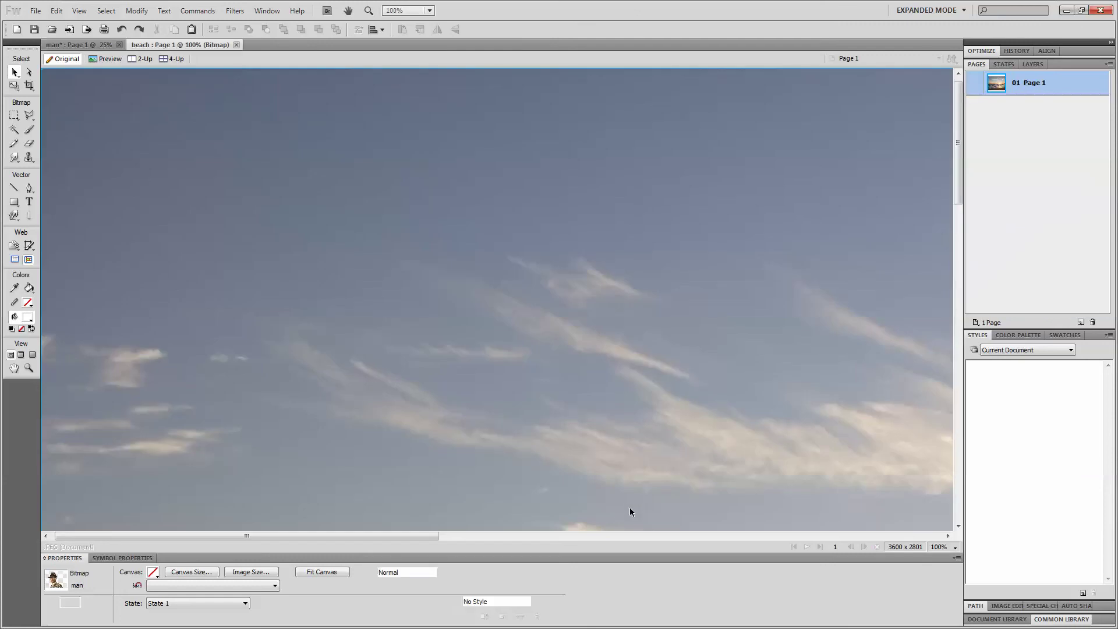
pyautogui.click(938, 546)
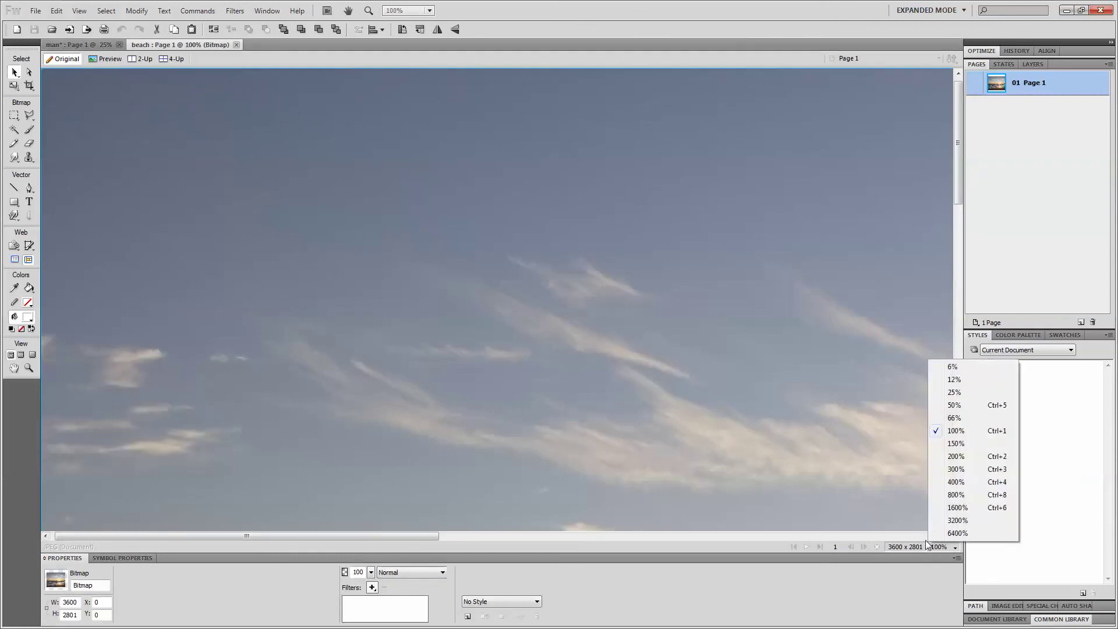
pyautogui.click(962, 407)
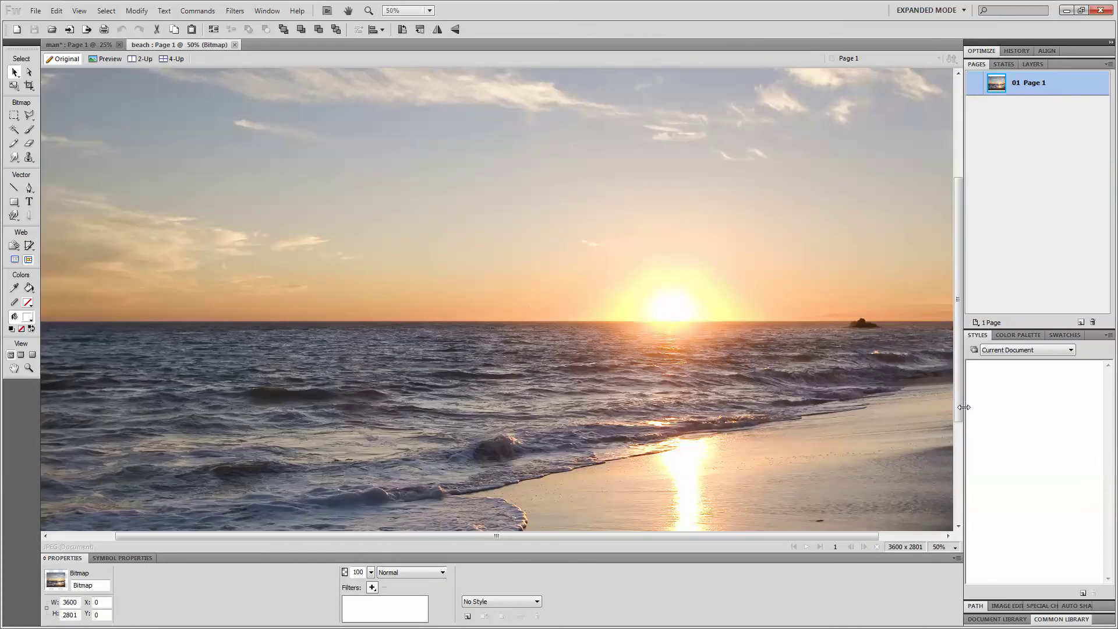
pyautogui.click(939, 547)
pyautogui.click(949, 393)
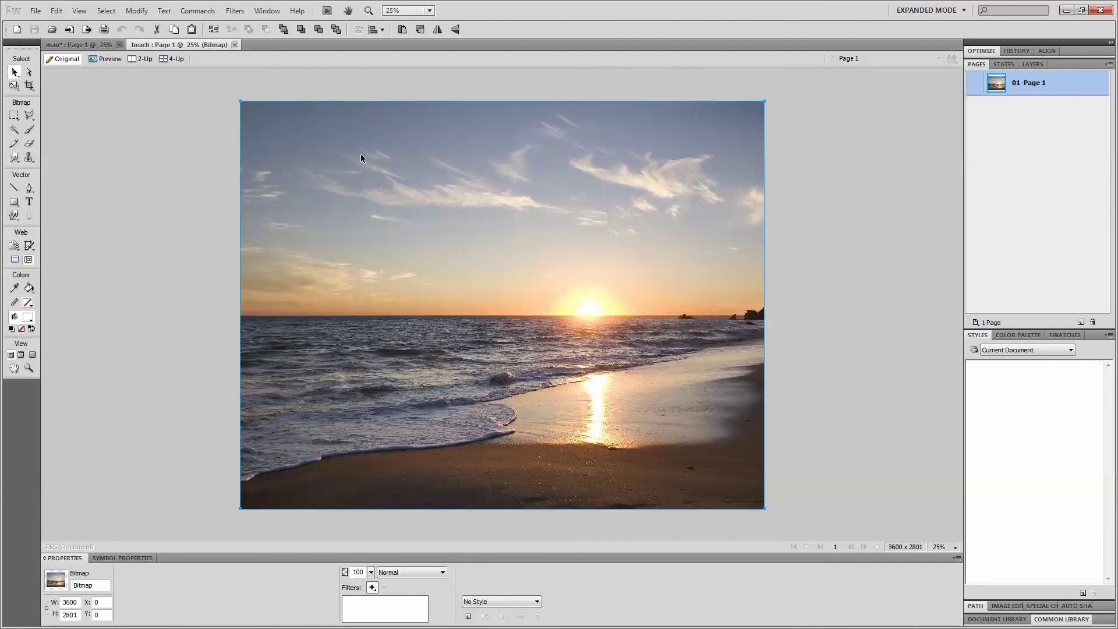
pyautogui.click(206, 156)
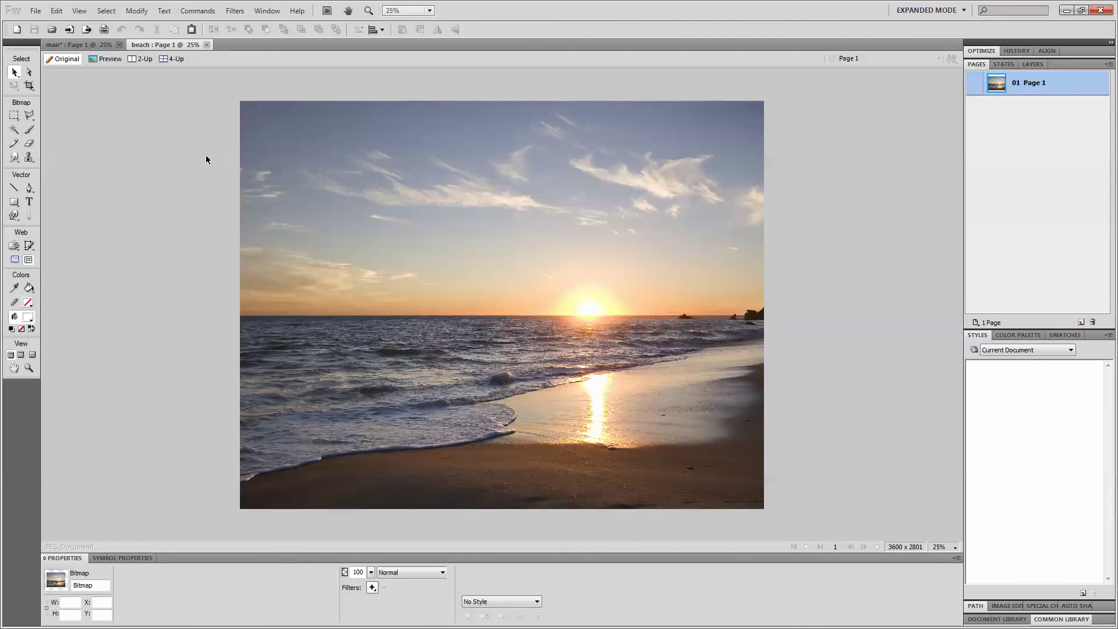
# - Copy the beach bitmap into the man document without resampling, and position it to cover the whole canvas
pyautogui.click(309, 167)
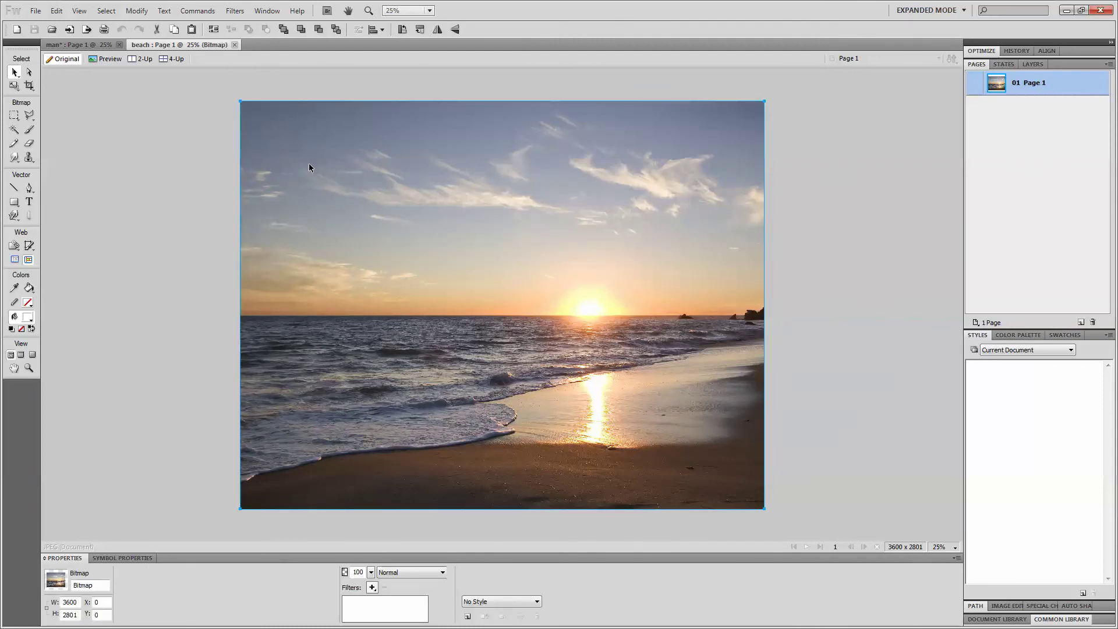
pyautogui.click(97, 43)
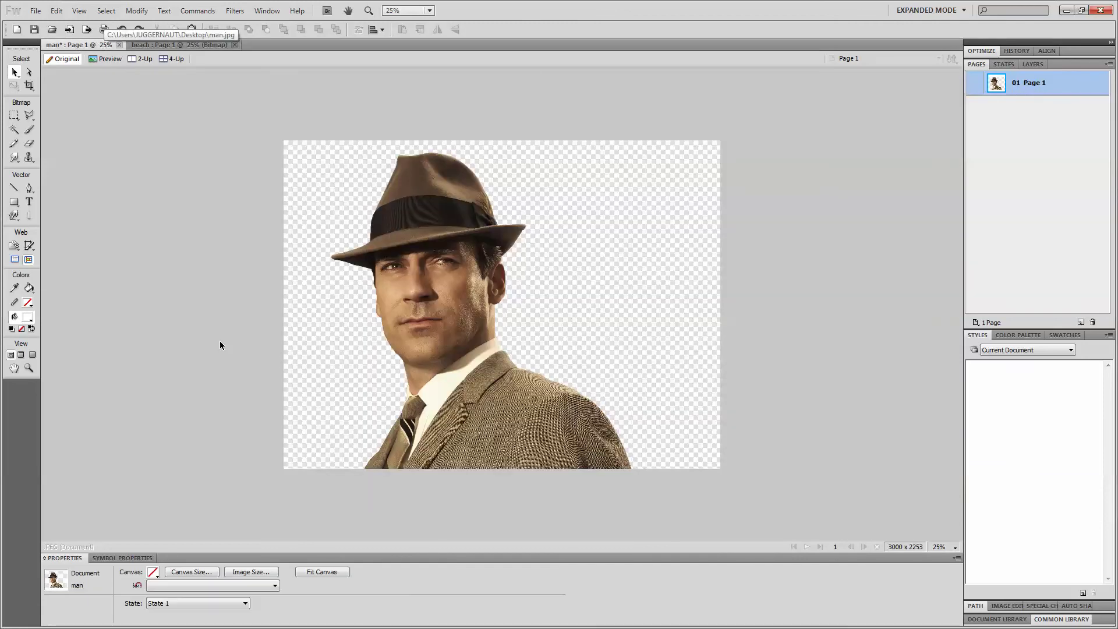
pyautogui.hotkey('ctrl', 'v')
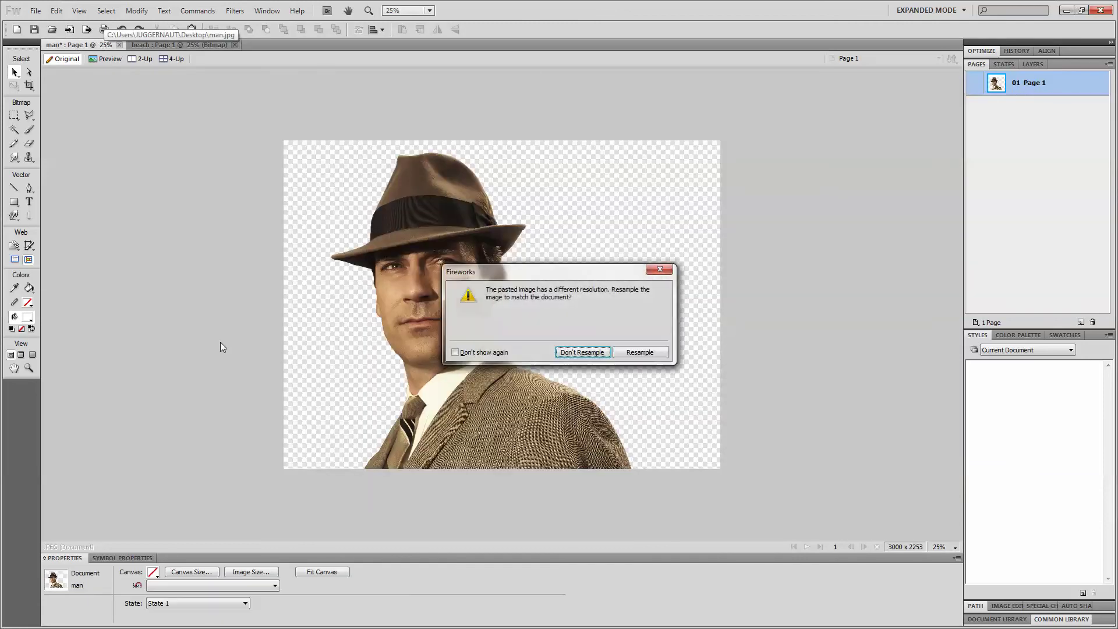
pyautogui.click(579, 352)
pyautogui.moveTo(516, 309); pyautogui.dragTo(448, 275)
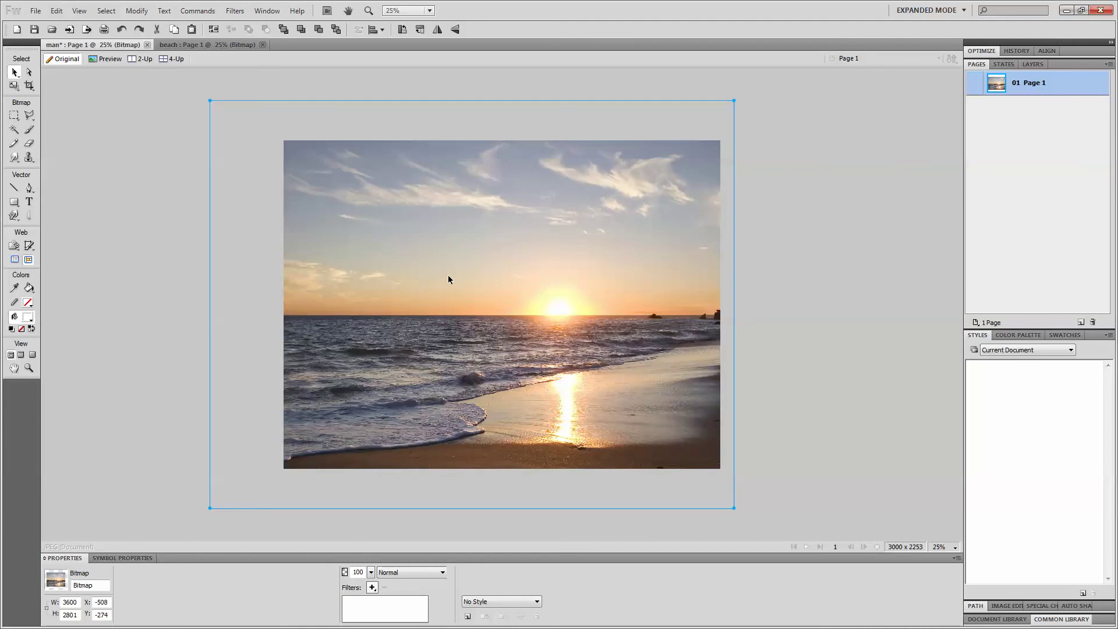
# - Send the beach bitmap to the back, behind the man
pyautogui.rightClick(350, 220)
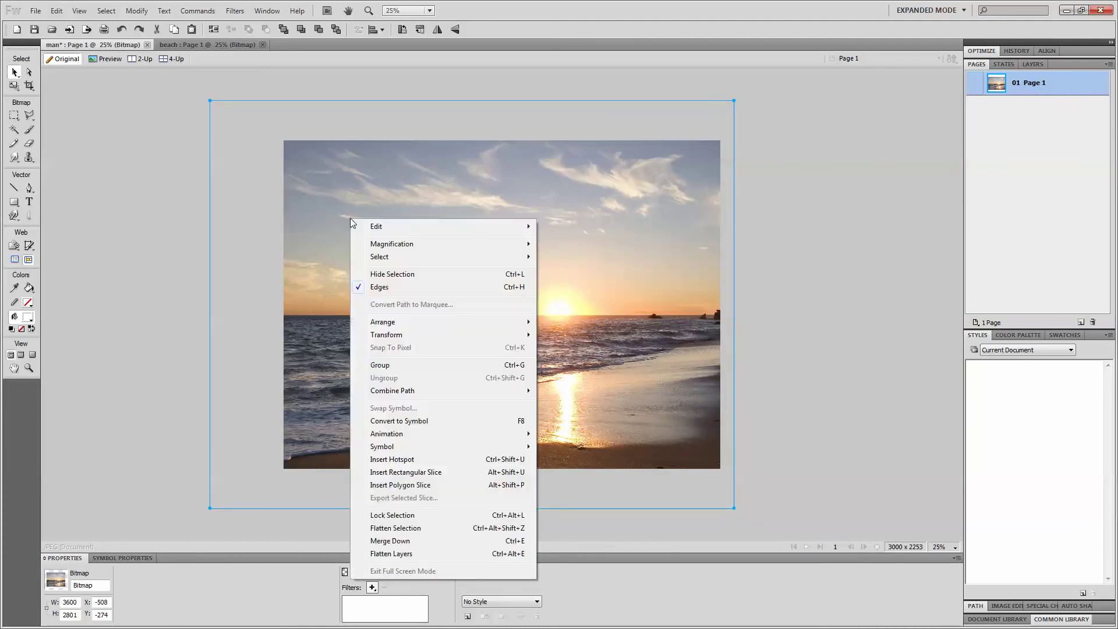
pyautogui.moveTo(407, 326)
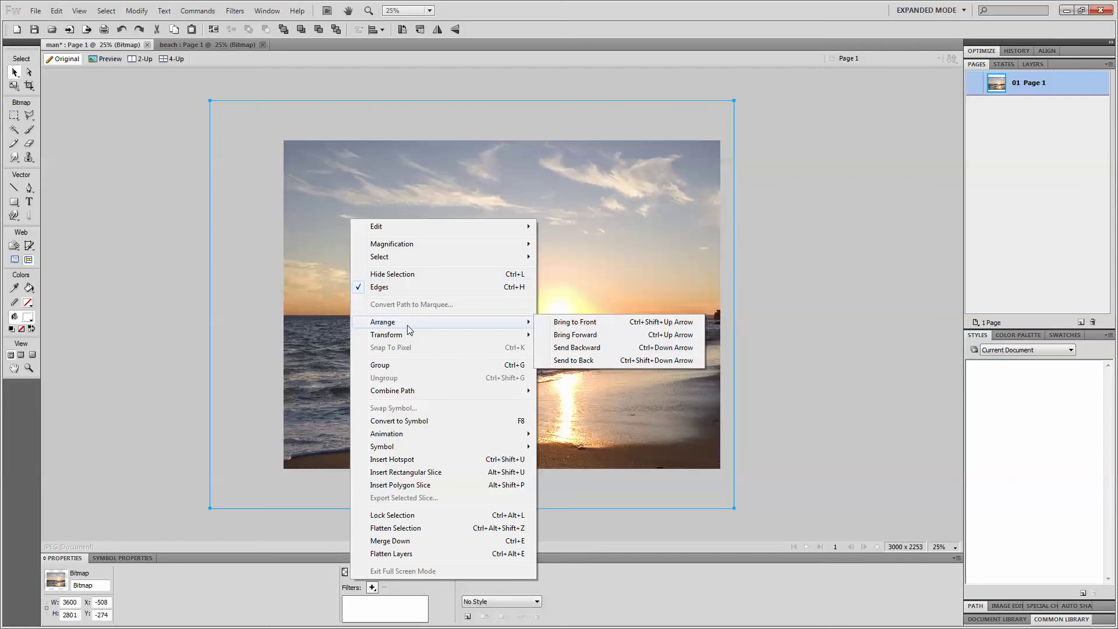
pyautogui.click(574, 360)
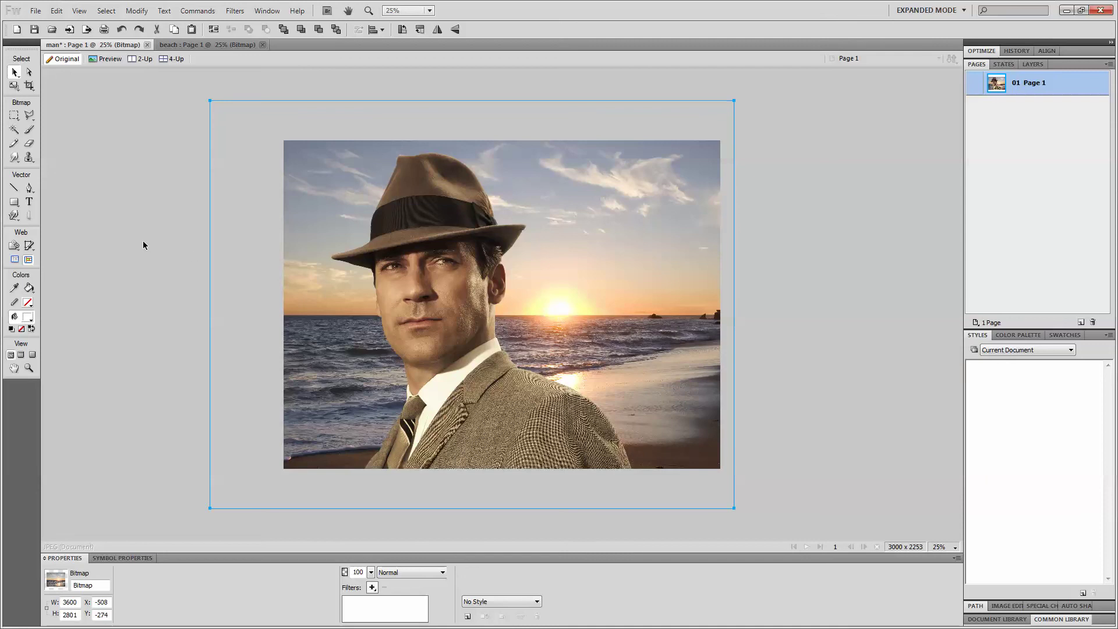
# - Shift the beach backdrop slightly and move the man to the right in front of the sun, leaving nothing selected
pyautogui.moveTo(365, 379); pyautogui.dragTo(387, 367)
pyautogui.click(437, 244)
pyautogui.moveTo(418, 315); pyautogui.dragTo(531, 330)
pyautogui.click(178, 235)
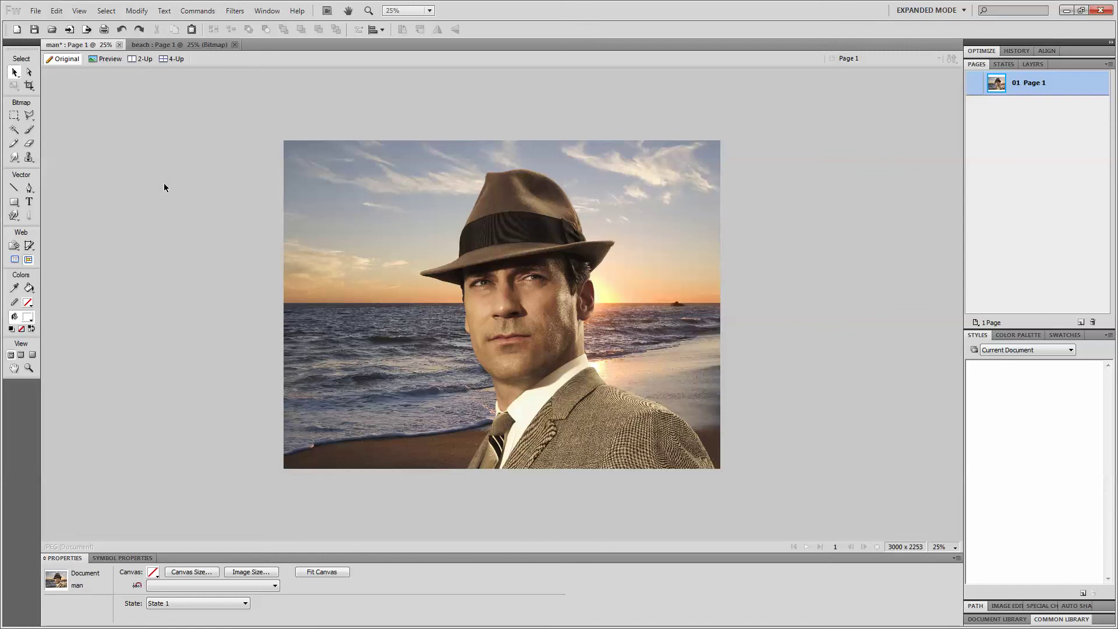
pyautogui.click(1066, 12)
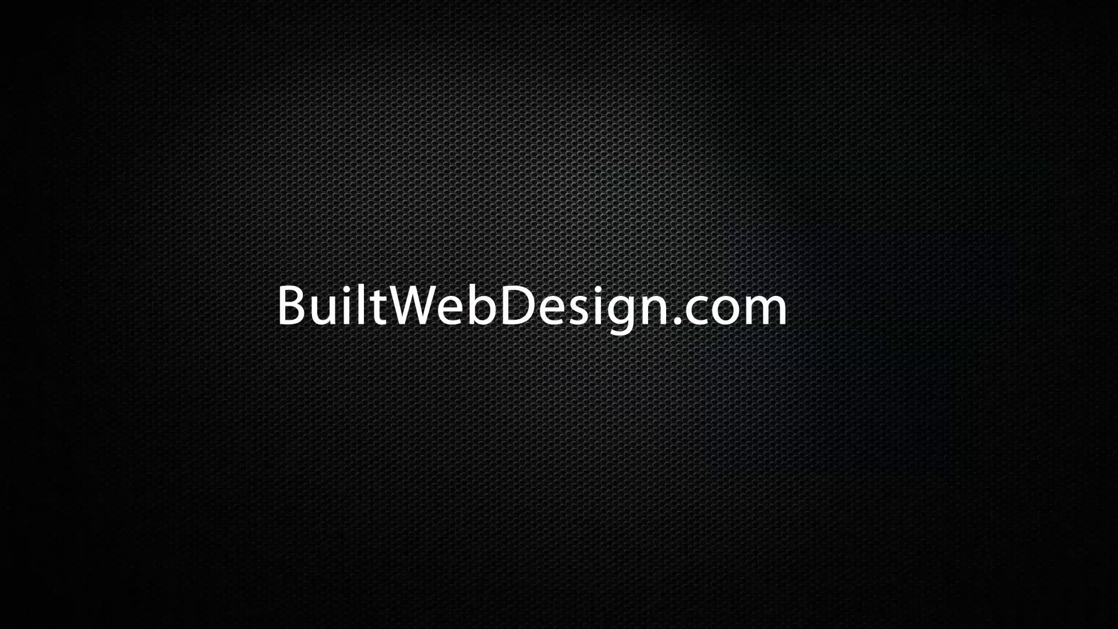